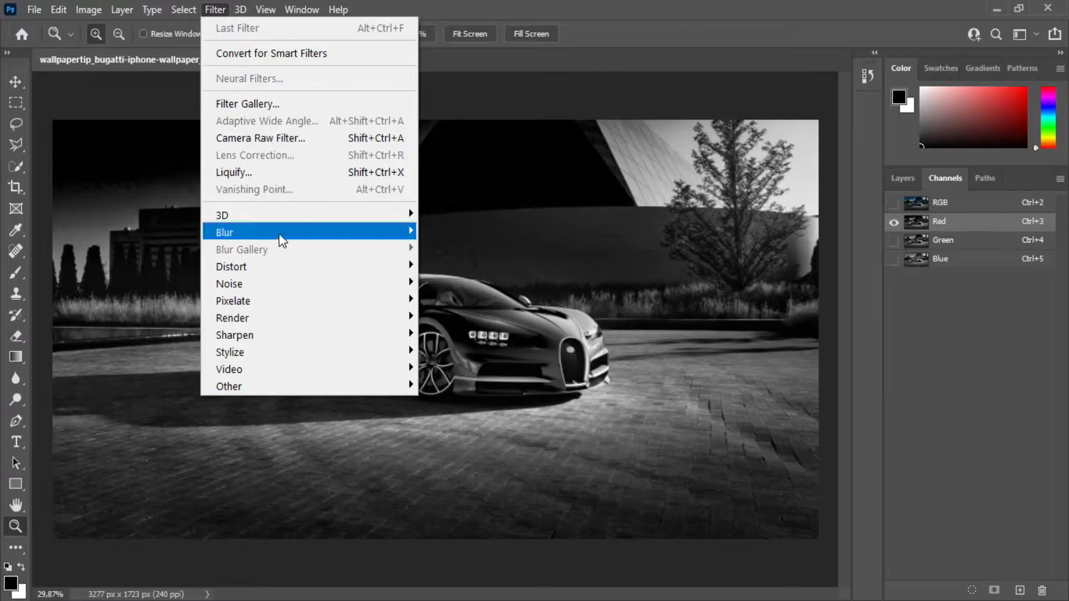
- Start the Wave distortion on the red channel with the Square type, scaled 10% horizontally and 1% vertically
{"action": "mouse_move", "coordinate": [279, 270]}
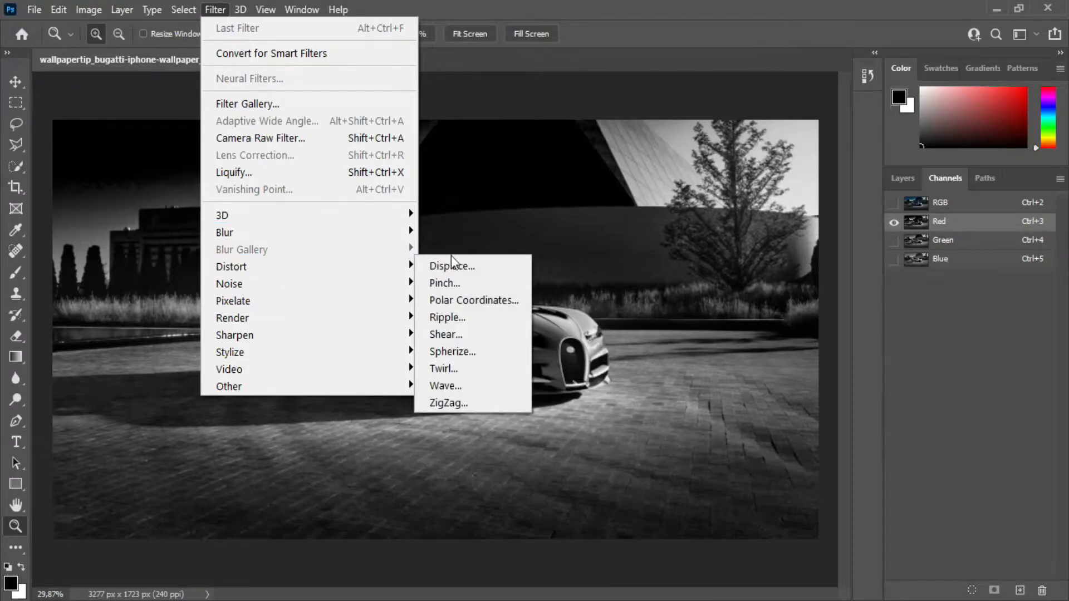
{"action": "left_click", "coordinate": [470, 386]}
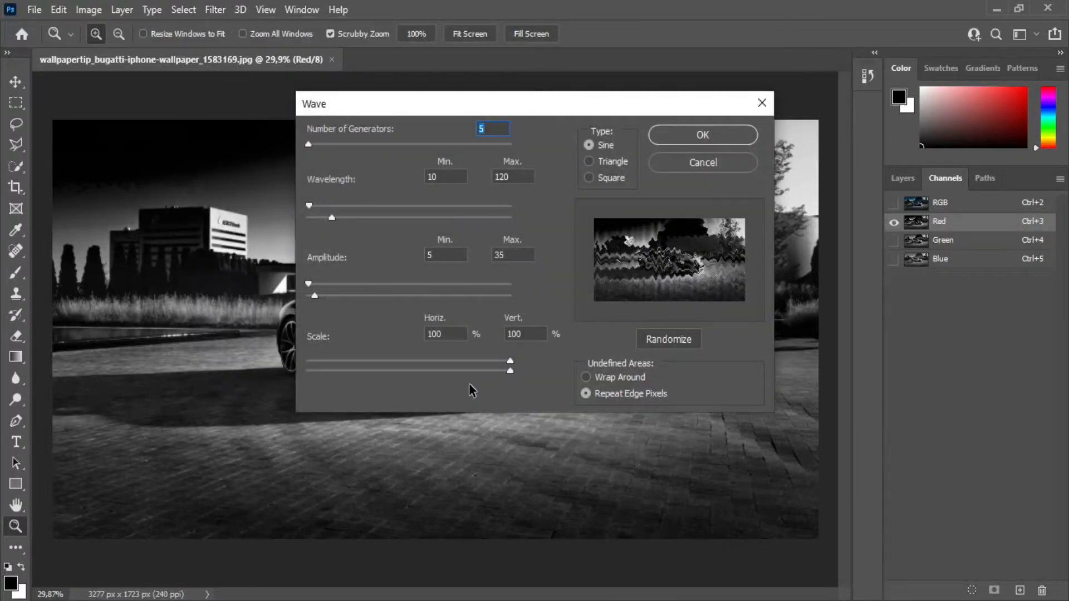
{"action": "left_click", "coordinate": [492, 118]}
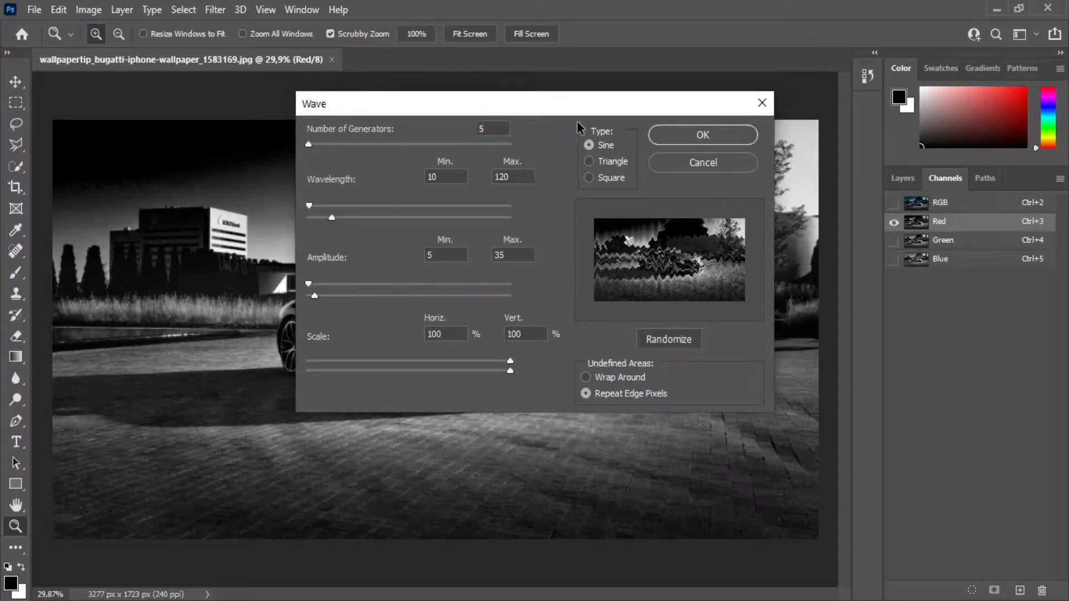
{"action": "left_click_drag", "start_coordinate": [579, 107], "coordinate": [727, 128]}
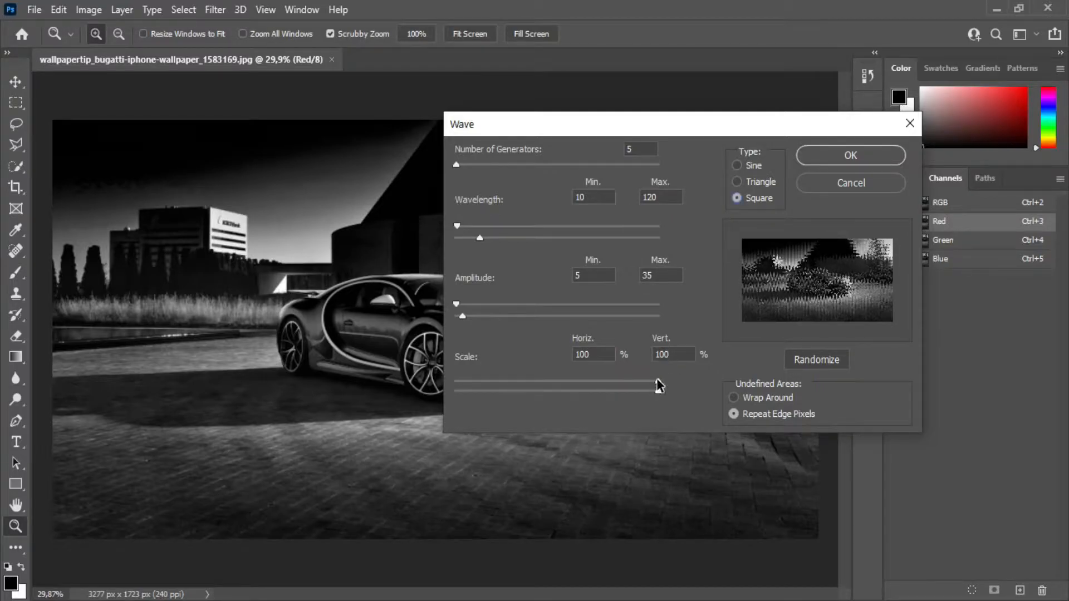
{"action": "left_click_drag", "start_coordinate": [659, 384], "coordinate": [474, 387]}
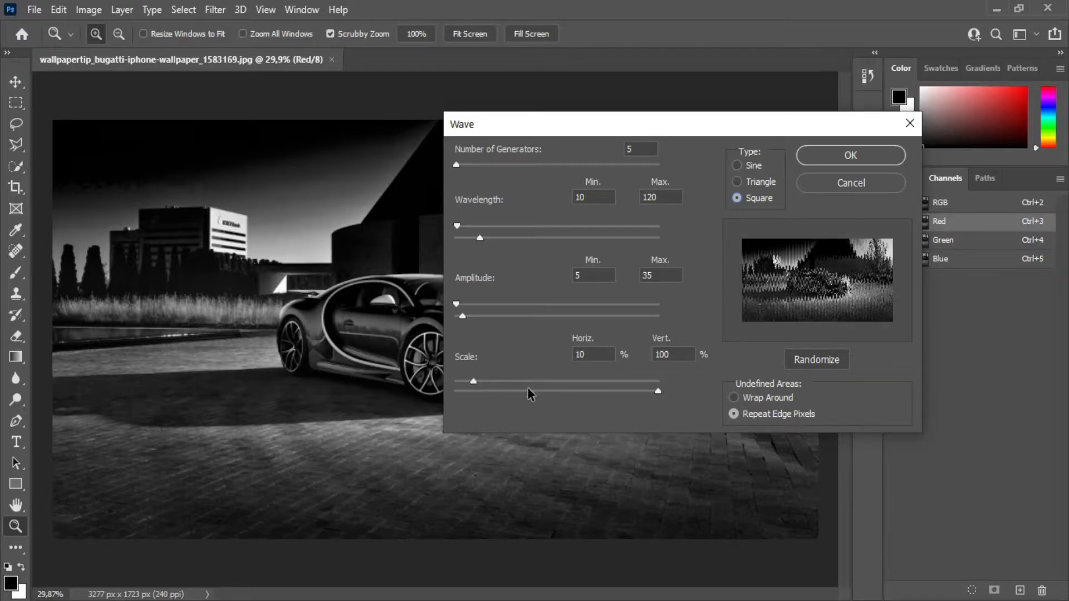
{"action": "left_click_drag", "start_coordinate": [659, 395], "coordinate": [436, 406]}
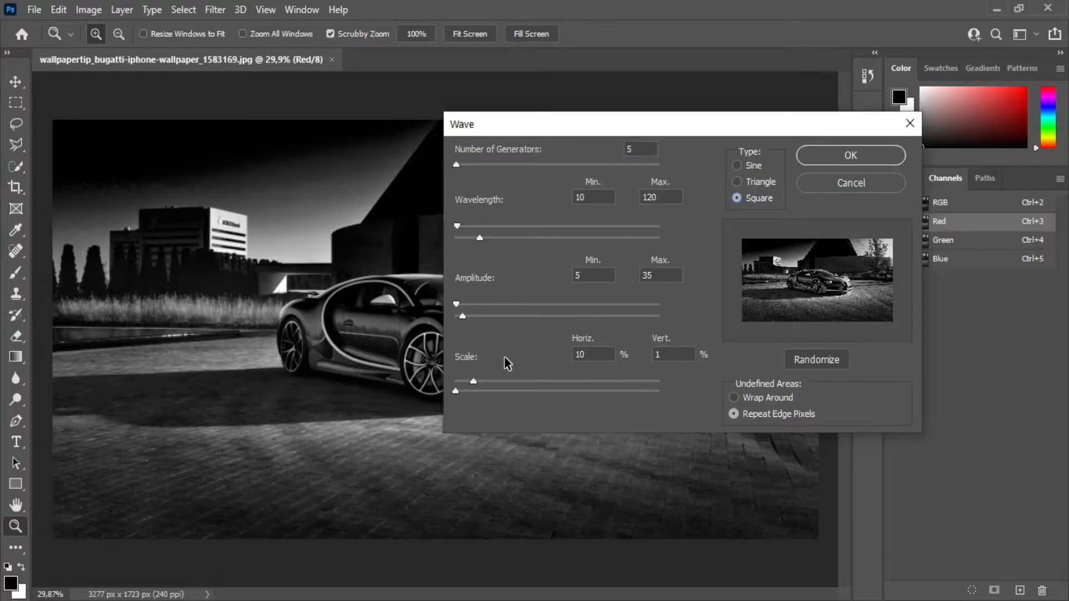
- Set the Wave horizontal scale to 17%, wavelength to 278 minimum and 560 maximum, and amplitude to 394 minimum and 903 maximum
{"action": "left_click_drag", "start_coordinate": [475, 384], "coordinate": [489, 384]}
{"action": "left_click_drag", "start_coordinate": [480, 238], "coordinate": [569, 240]}
{"action": "left_click_drag", "start_coordinate": [458, 227], "coordinate": [515, 227]}
{"action": "left_click_drag", "start_coordinate": [463, 316], "coordinate": [639, 310]}
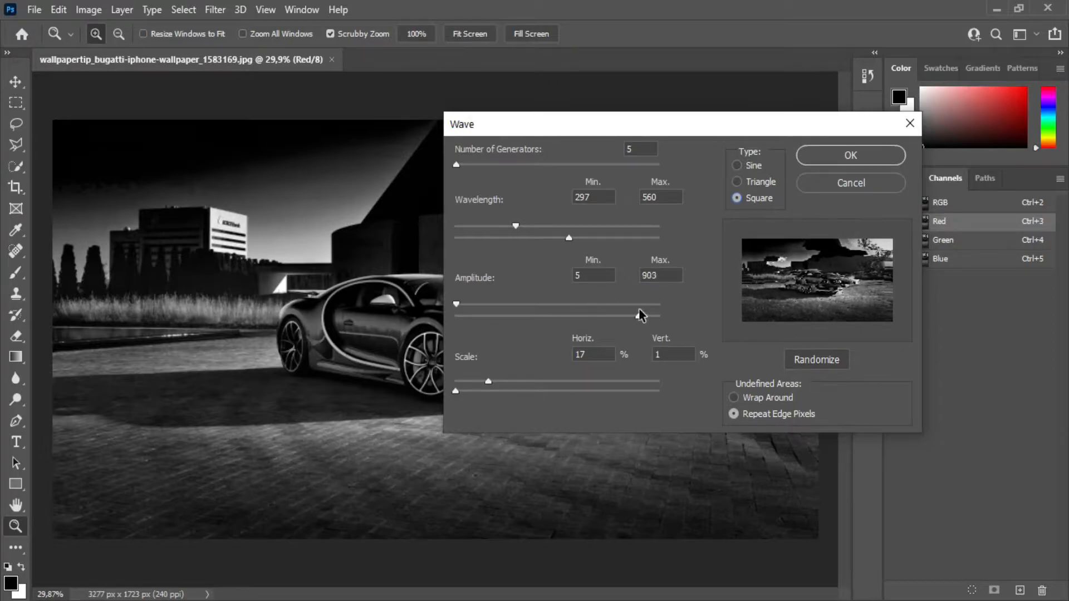
{"action": "left_click_drag", "start_coordinate": [522, 304], "coordinate": [535, 305]}
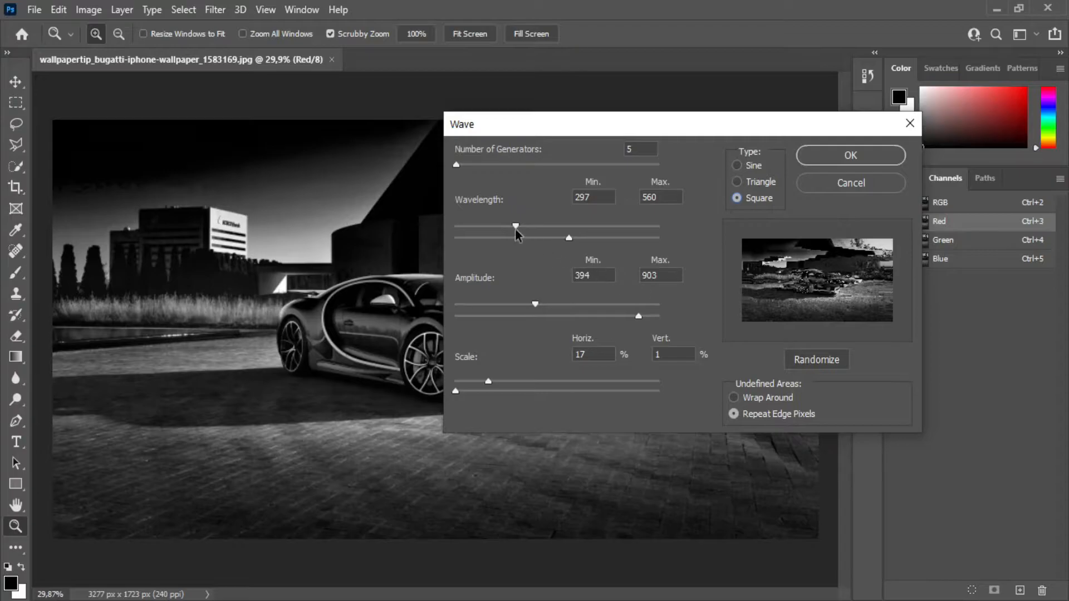
{"action": "mouse_move", "coordinate": [515, 229]}
{"action": "left_mouse_down"}
{"action": "mouse_move", "coordinate": [489, 227]}
{"action": "mouse_move", "coordinate": [511, 228]}
{"action": "left_mouse_up"}
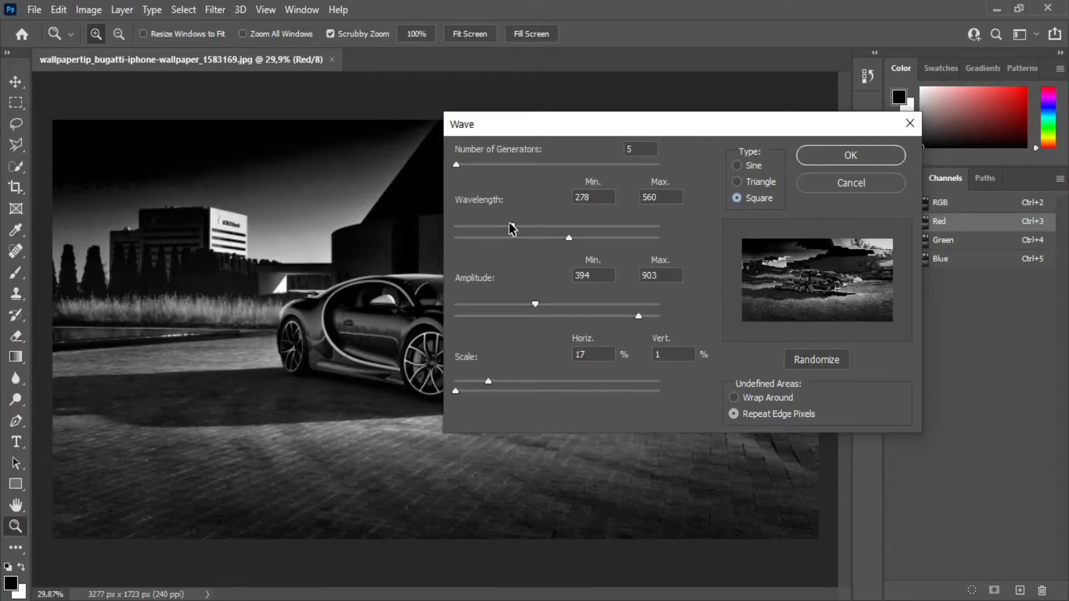
- Apply the Wave filter with 1 generator, minimum amplitude 236, scale 5% horizontal and 4% vertical, and a randomized pattern
{"action": "left_click_drag", "start_coordinate": [478, 169], "coordinate": [434, 175]}
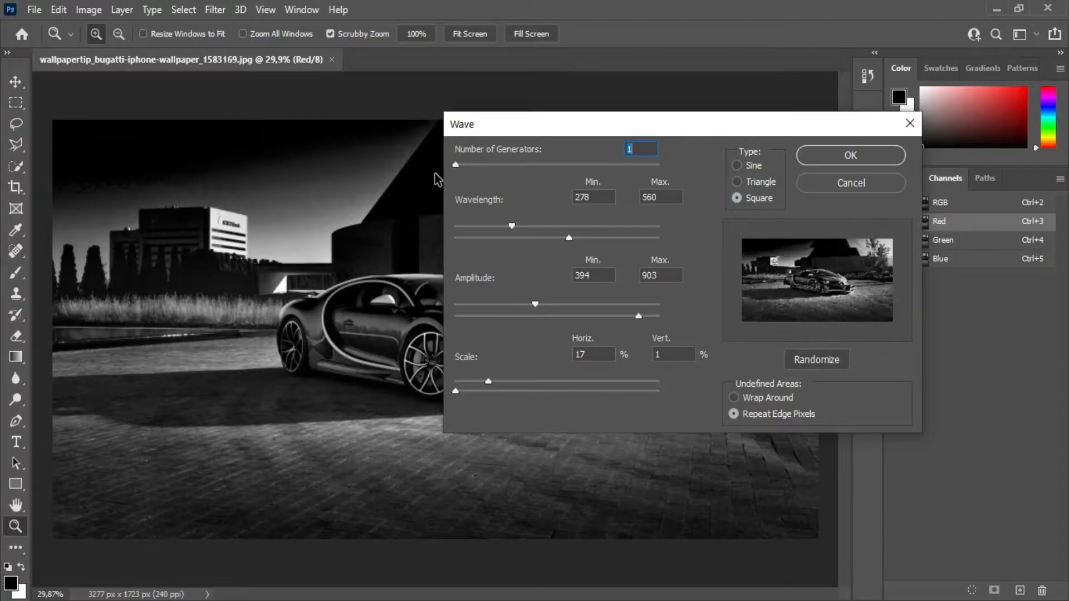
{"action": "left_click_drag", "start_coordinate": [537, 308], "coordinate": [505, 304]}
{"action": "left_click_drag", "start_coordinate": [489, 383], "coordinate": [451, 387]}
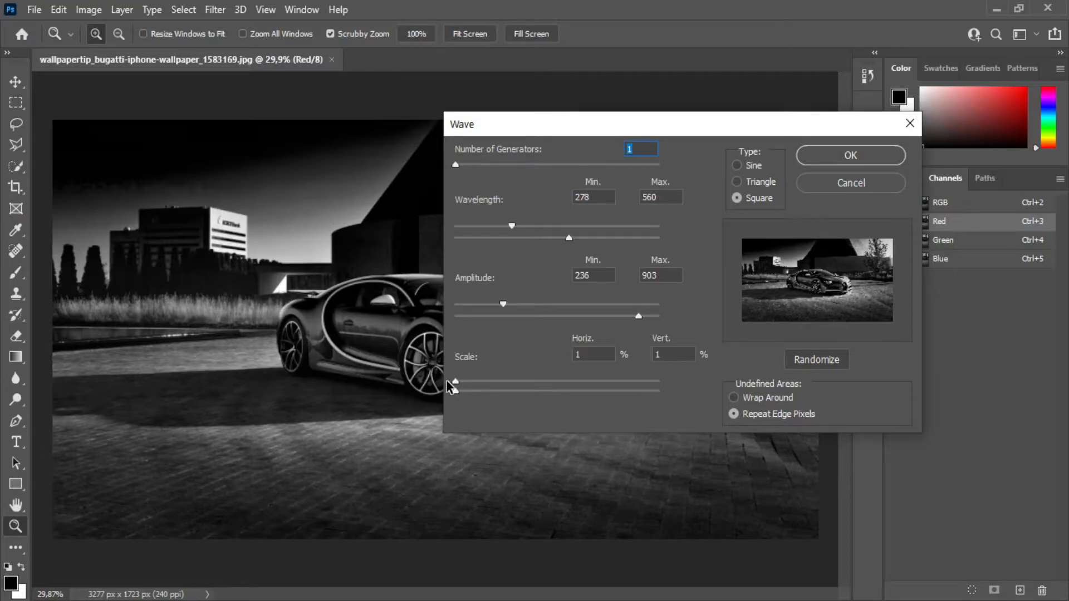
{"action": "mouse_move", "coordinate": [460, 394]}
{"action": "left_mouse_down"}
{"action": "mouse_move", "coordinate": [500, 392]}
{"action": "mouse_move", "coordinate": [431, 399]}
{"action": "mouse_move", "coordinate": [468, 383]}
{"action": "left_mouse_up"}
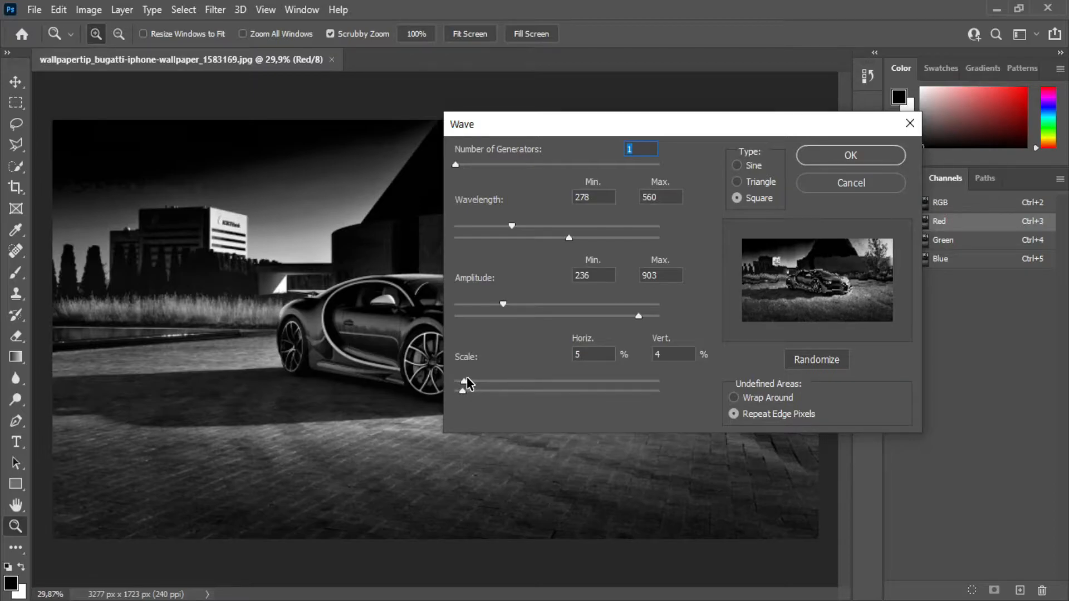
{"action": "left_click", "coordinate": [812, 366]}
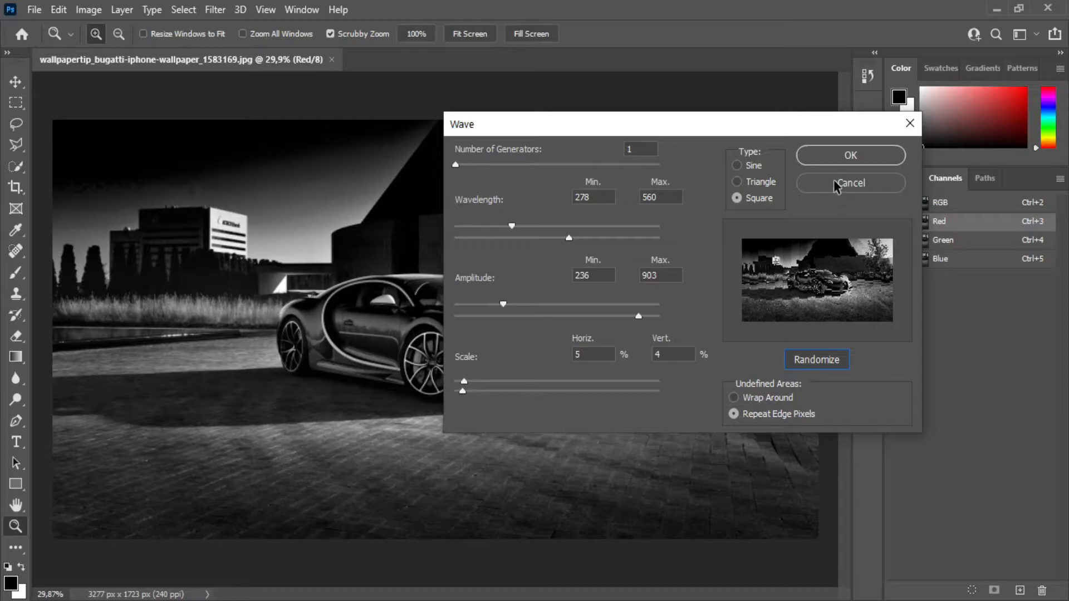
{"action": "left_click", "coordinate": [848, 154]}
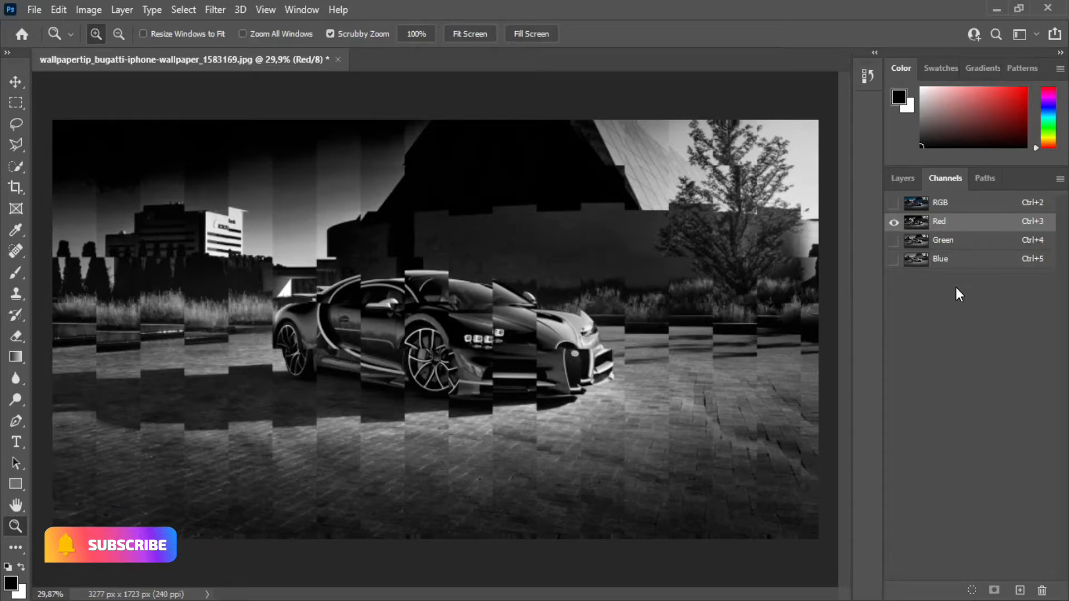
- Make all the color channels visible again and duplicate the Background layer
{"action": "left_click", "coordinate": [893, 205]}
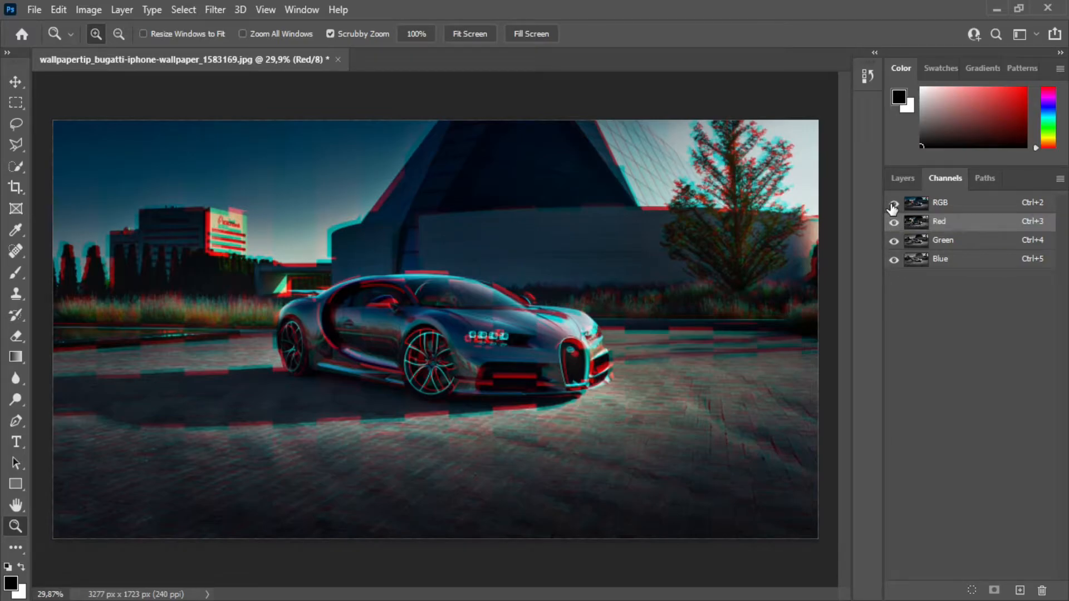
{"action": "left_click", "coordinate": [971, 249]}
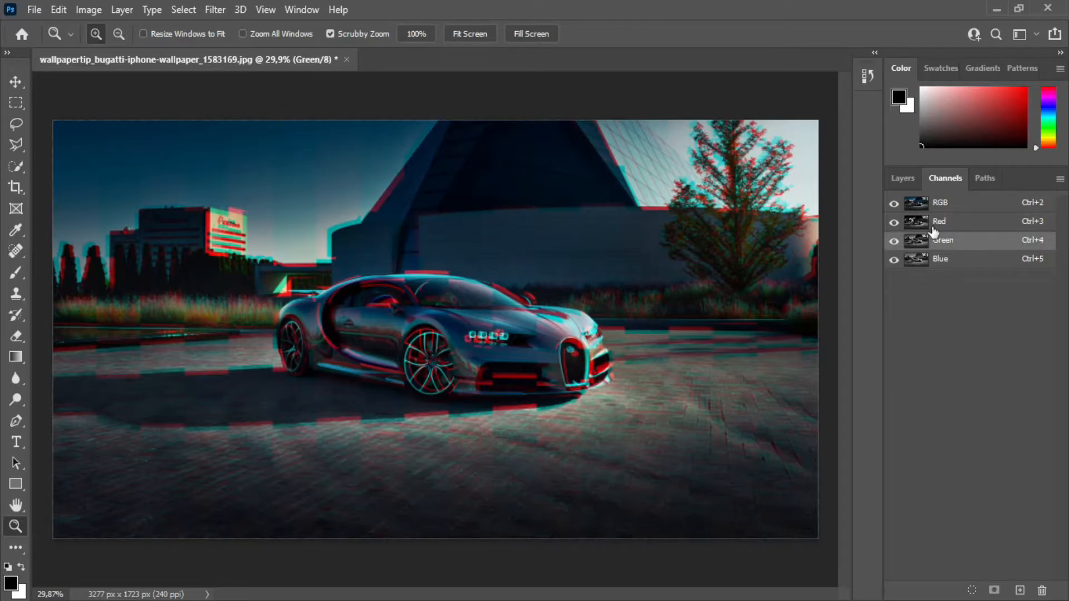
{"action": "left_click", "coordinate": [911, 186]}
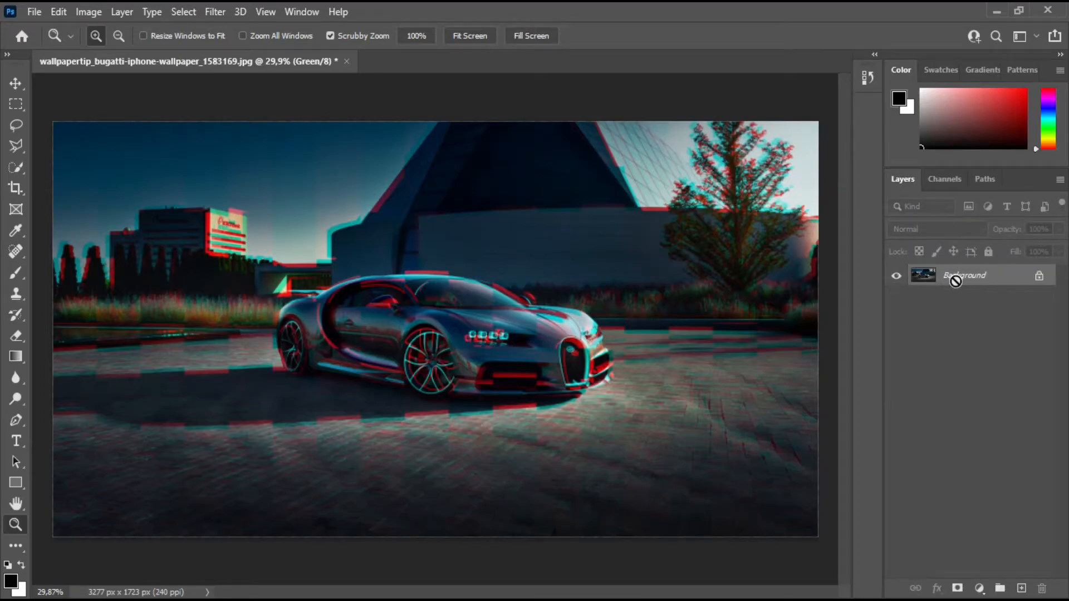
{"action": "key", "text": "ctrl+j"}
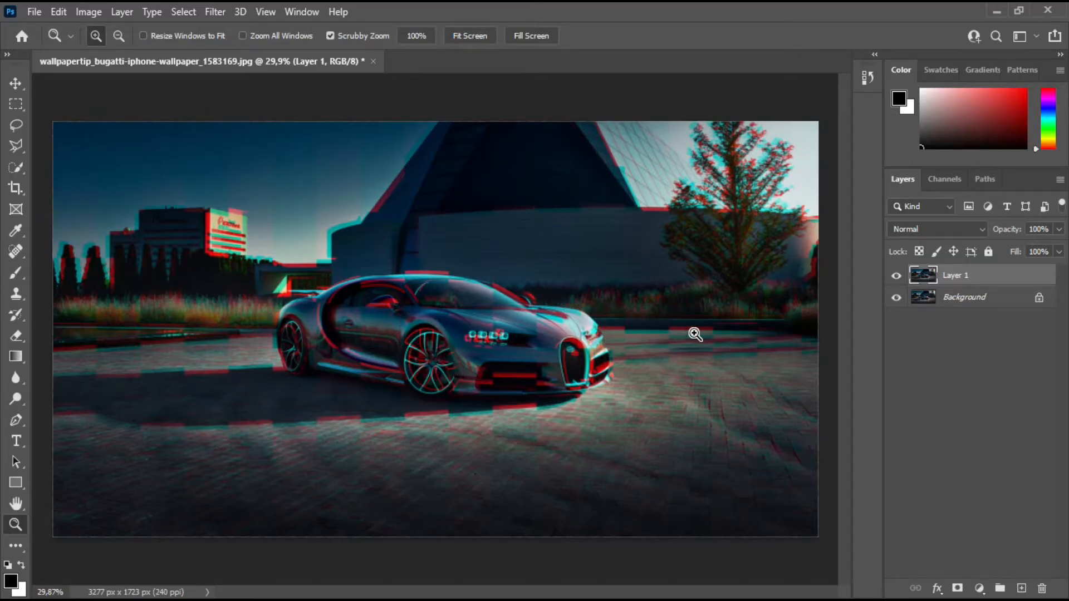
- Convert the duplicated layer to a smart object and rename it "lines"
{"action": "right_click", "coordinate": [989, 278]}
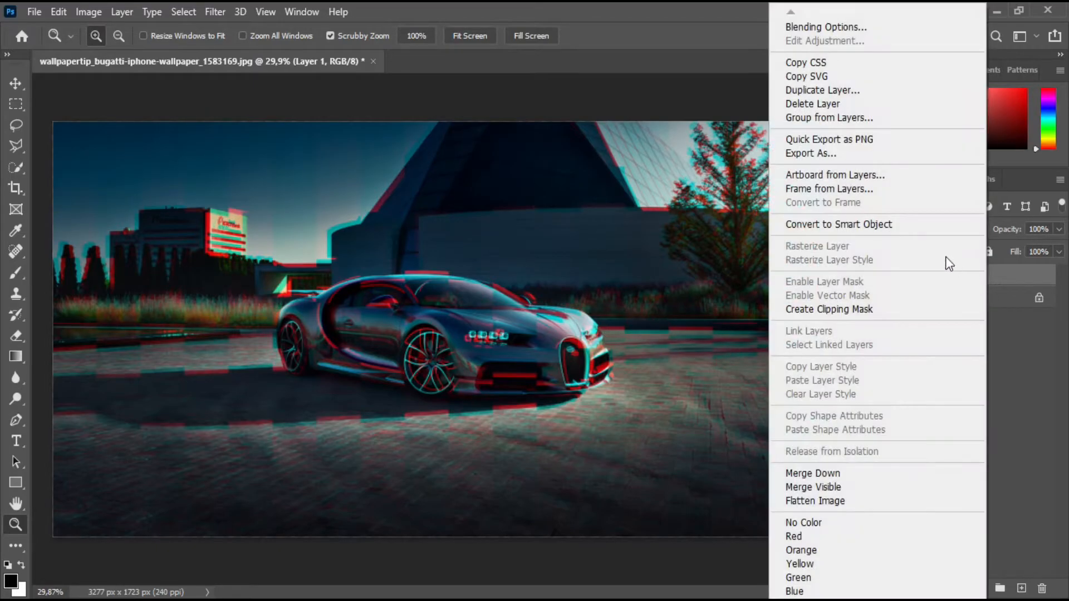
{"action": "left_click", "coordinate": [923, 229]}
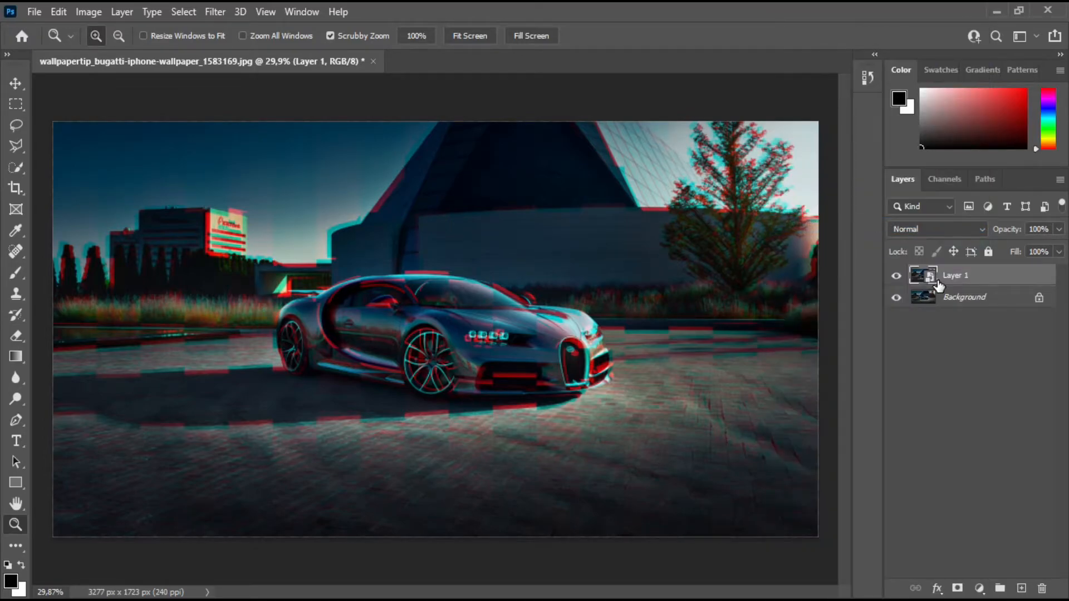
{"action": "double_click", "coordinate": [969, 278]}
{"action": "key", "text": "BackSpace"}
{"action": "key", "text": "Return"}
- Open the Filter Gallery for the lines layer and choose the Halftone Pattern sketch effect
{"action": "left_click", "coordinate": [1025, 302]}
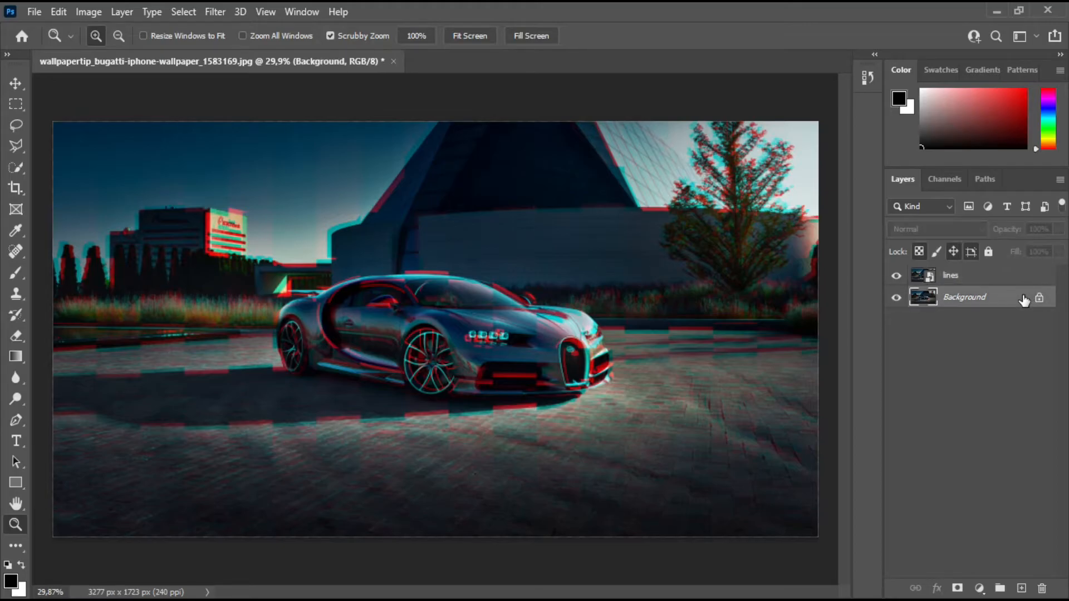
{"action": "left_click", "coordinate": [216, 9]}
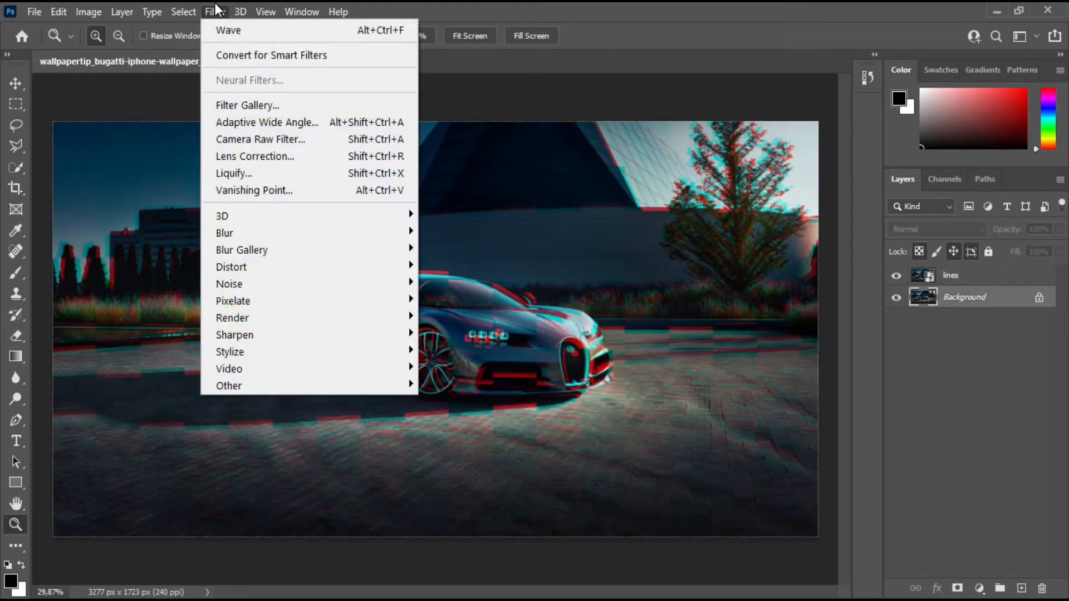
{"action": "left_click", "coordinate": [963, 284]}
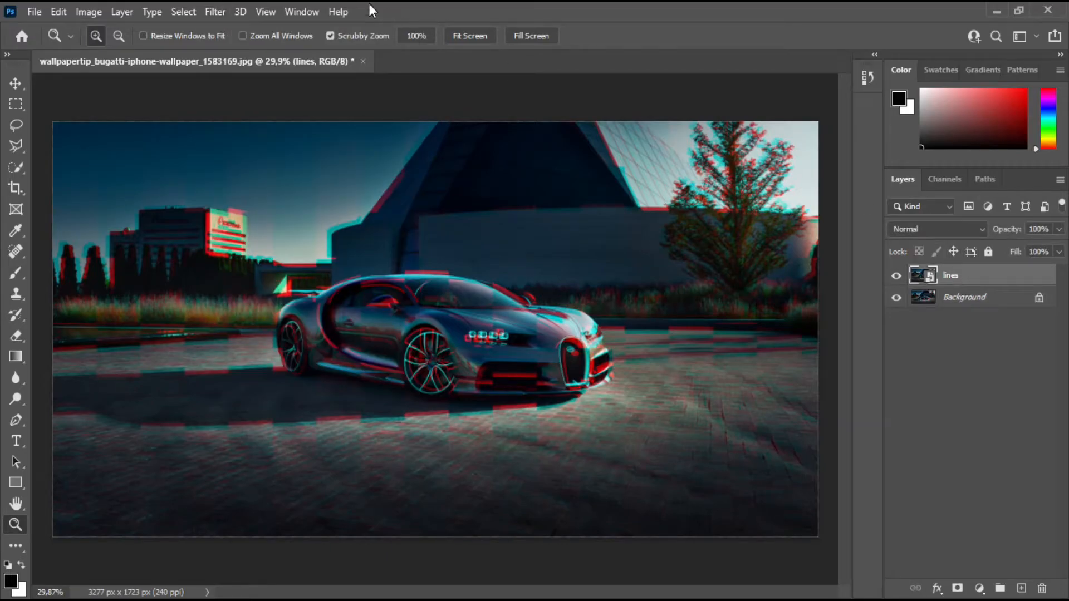
{"action": "left_click", "coordinate": [214, 11]}
{"action": "left_click", "coordinate": [254, 108]}
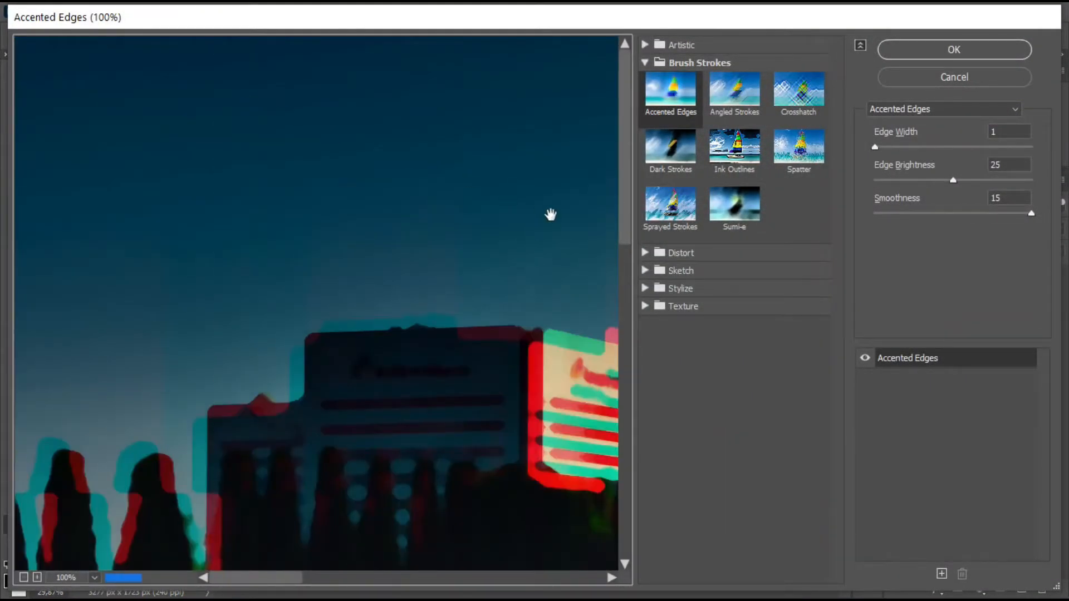
{"action": "left_click", "coordinate": [24, 577]}
{"action": "left_click", "coordinate": [23, 578]}
{"action": "left_click", "coordinate": [23, 578]}
{"action": "left_click", "coordinate": [24, 578]}
{"action": "left_click", "coordinate": [24, 577]}
{"action": "left_click", "coordinate": [23, 578]}
{"action": "left_click", "coordinate": [24, 577]}
{"action": "left_click", "coordinate": [23, 578]}
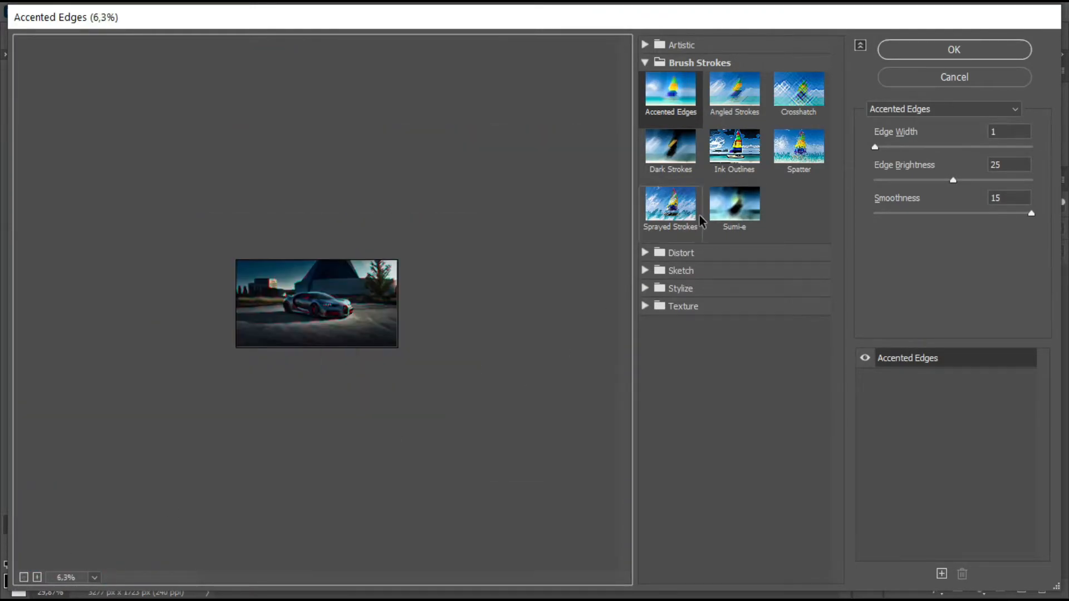
{"action": "left_click", "coordinate": [641, 273]}
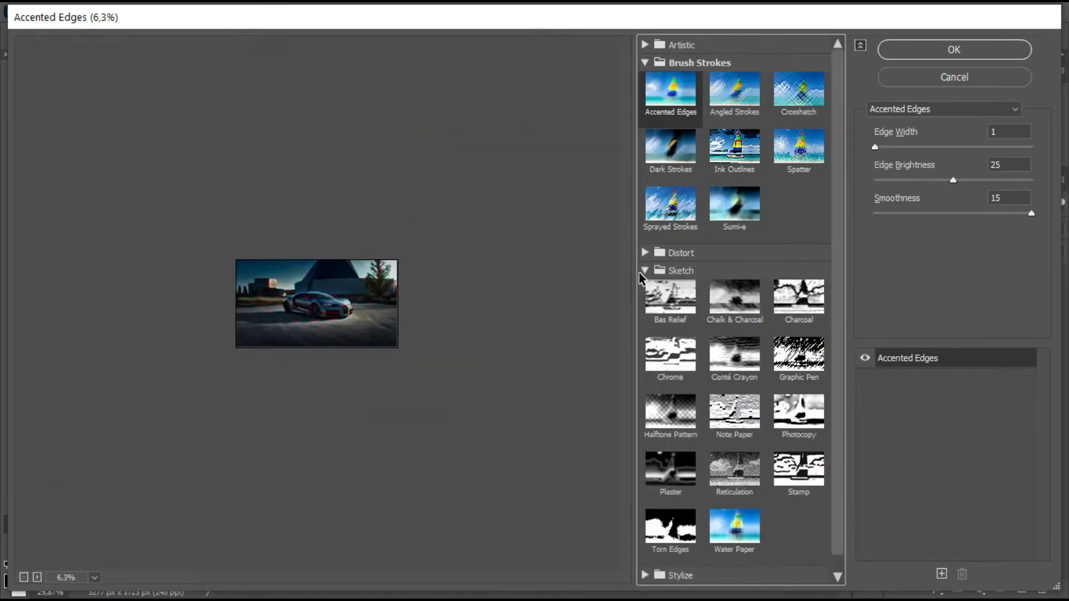
{"action": "left_click", "coordinate": [682, 423]}
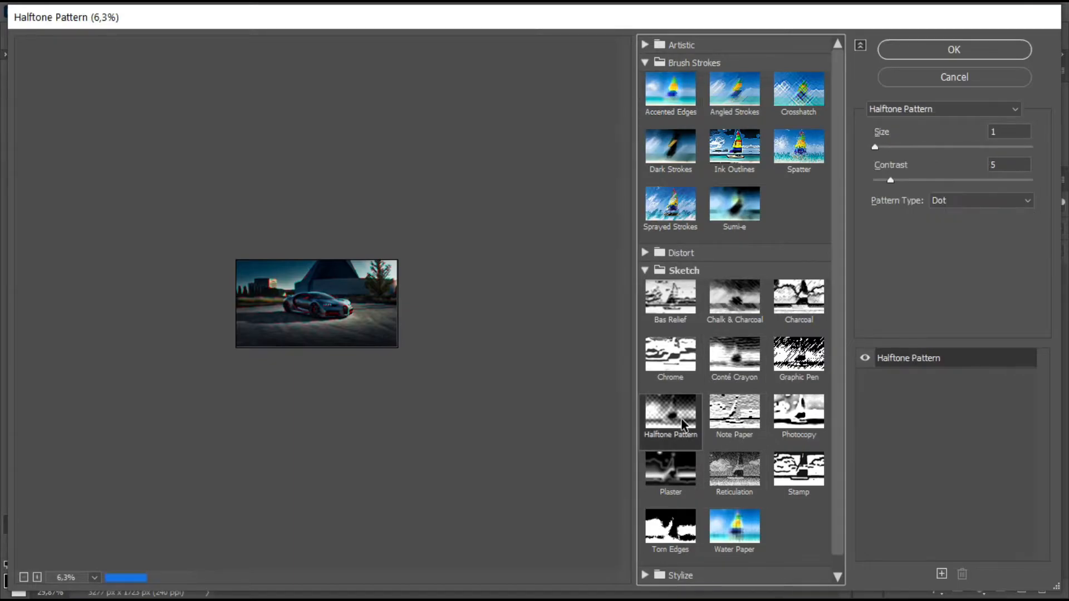
- Apply the Halftone Pattern with size 3 and contrast 0, and set the lines layer's blend mode to Lighten
{"action": "left_click_drag", "start_coordinate": [889, 149], "coordinate": [869, 184]}
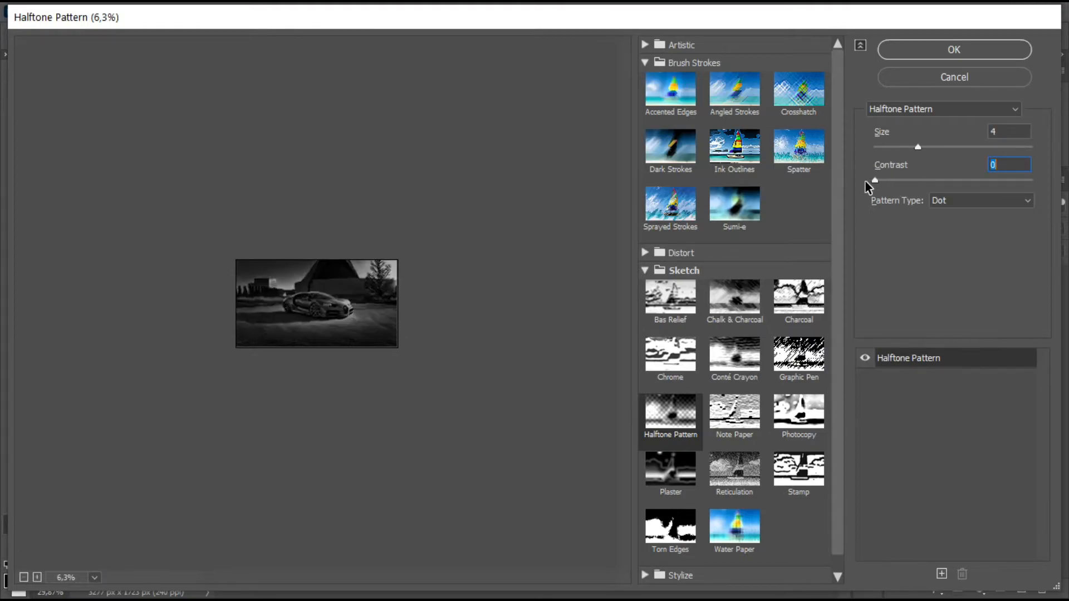
{"action": "left_click_drag", "start_coordinate": [913, 146], "coordinate": [901, 147]}
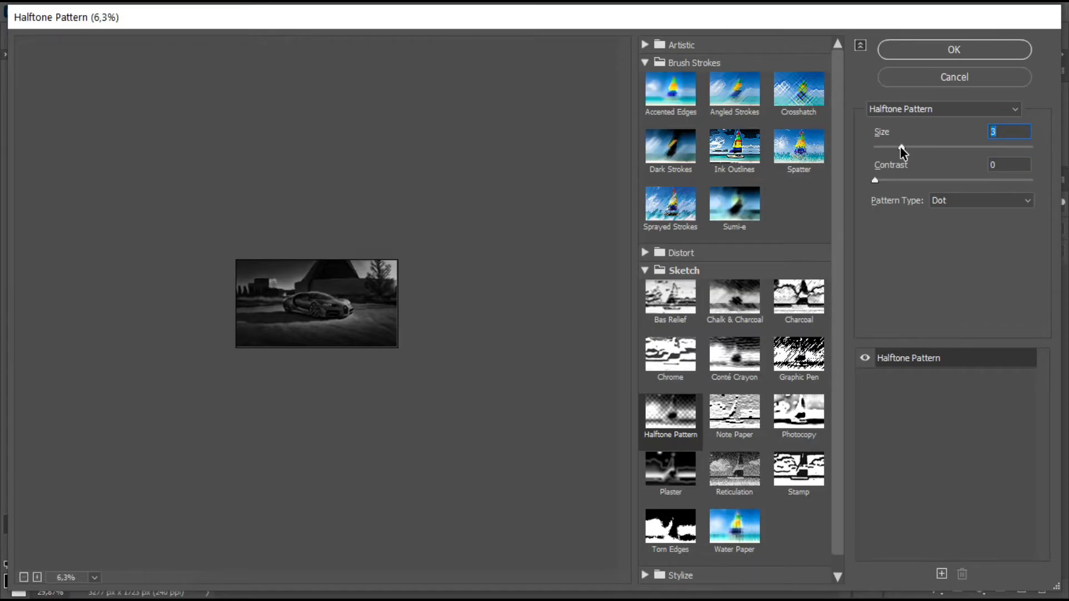
{"action": "left_click", "coordinate": [969, 48]}
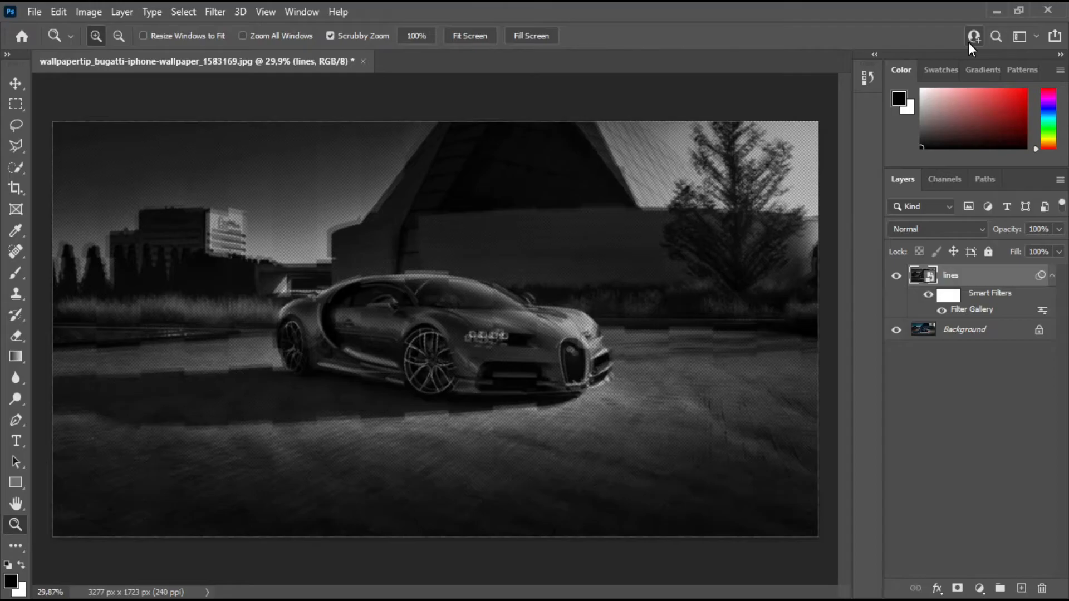
{"action": "left_click", "coordinate": [947, 230]}
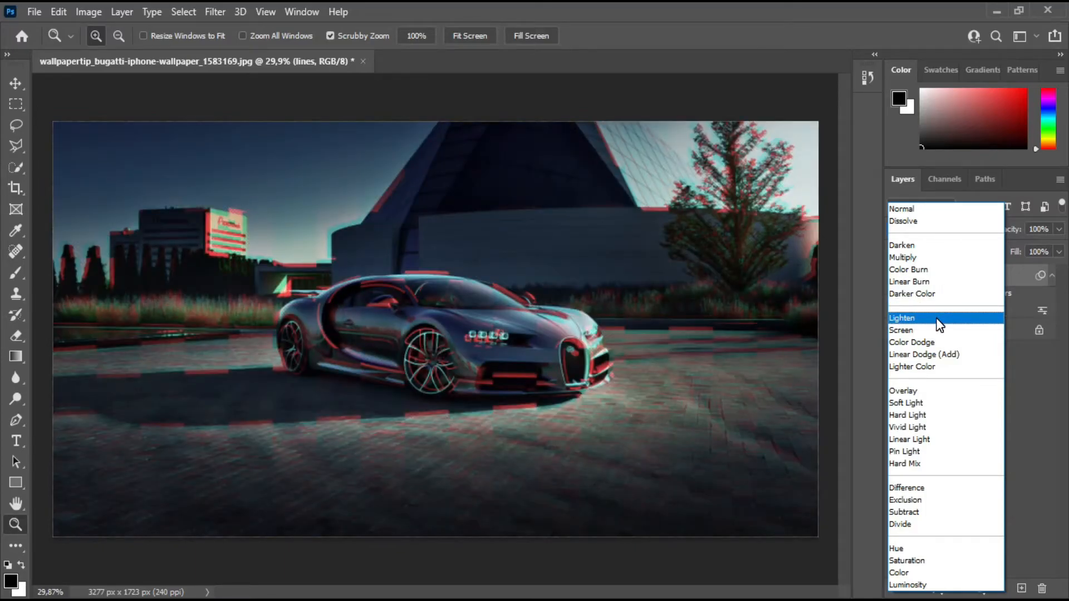
{"action": "left_click", "coordinate": [940, 324]}
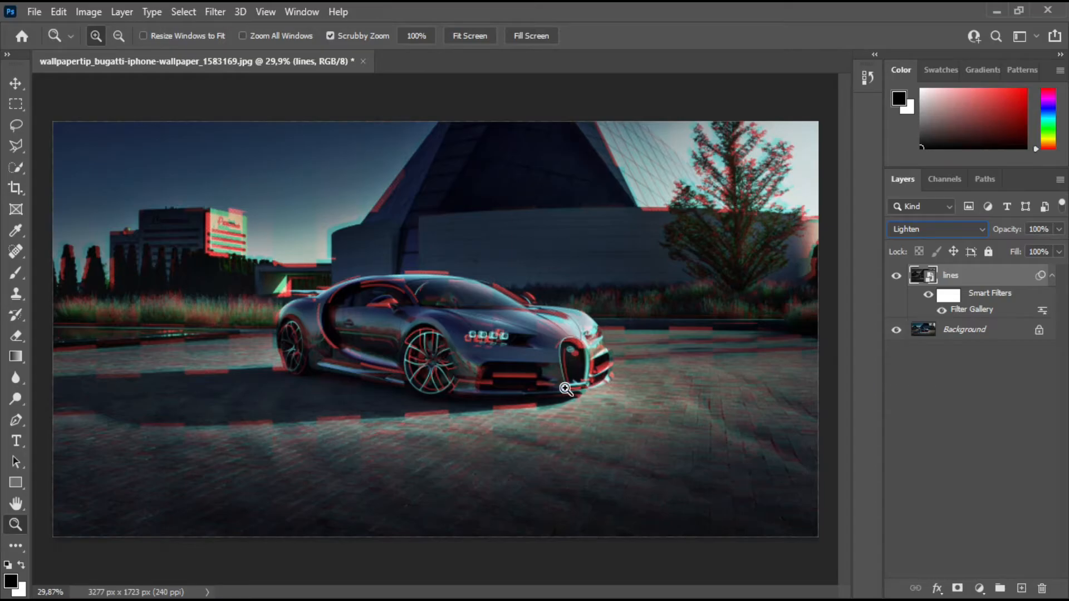
- Add a Vibrance adjustment layer above the lines layer with vibrance +42 and saturation -3
{"action": "left_click", "coordinate": [979, 589]}
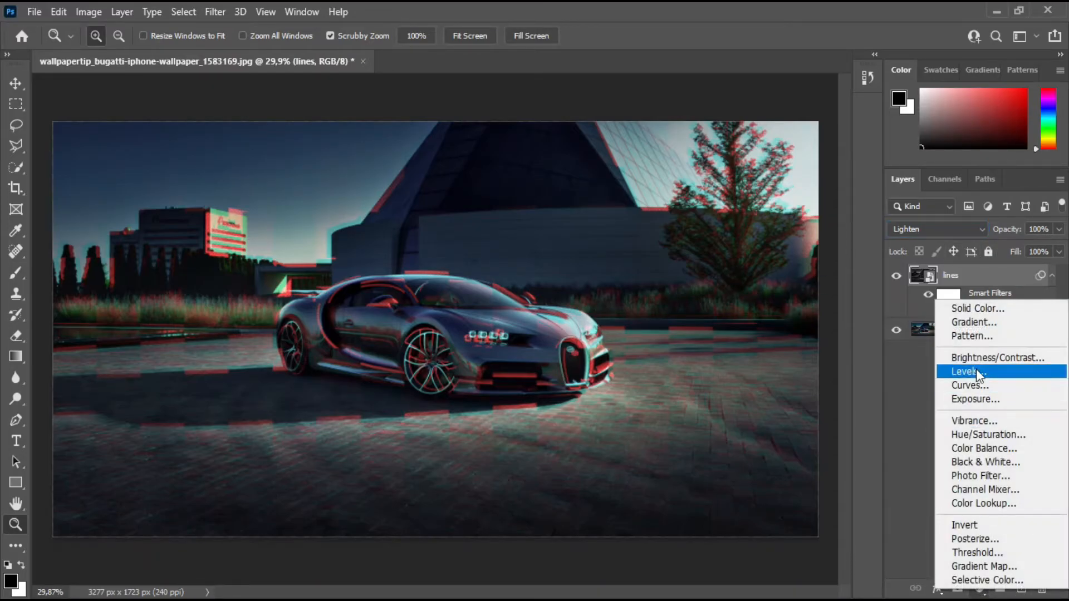
{"action": "left_click", "coordinate": [984, 419]}
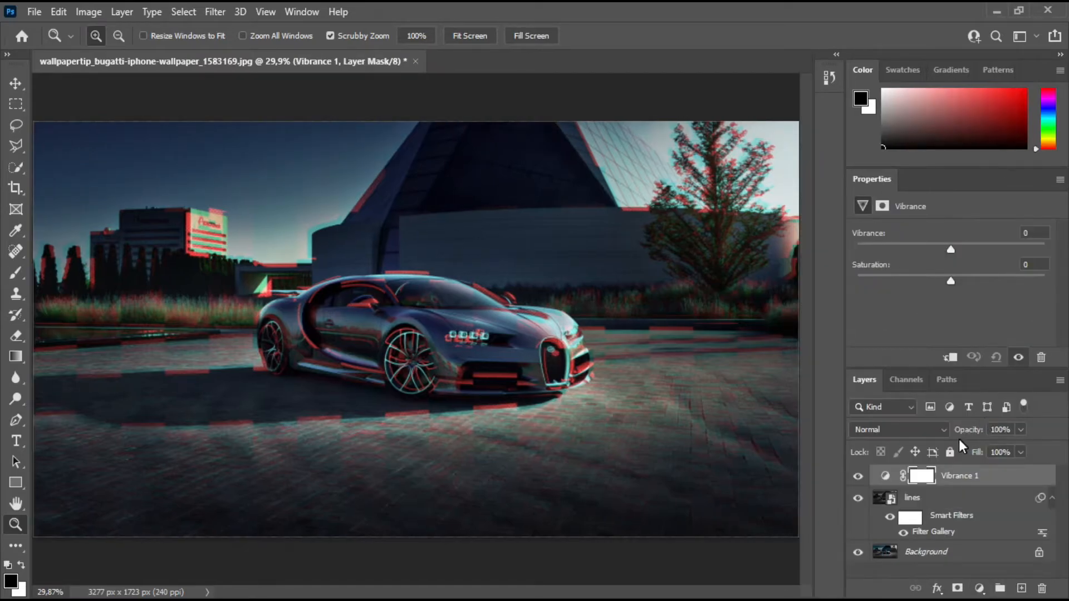
{"action": "left_click_drag", "start_coordinate": [954, 250], "coordinate": [990, 249]}
{"action": "left_click_drag", "start_coordinate": [954, 280], "coordinate": [977, 286]}
{"action": "left_click_drag", "start_coordinate": [997, 285], "coordinate": [944, 283]}
- Add a Levels adjustment layer directly above the lines layer, below the Vibrance adjustment
{"action": "left_click", "coordinate": [979, 589]}
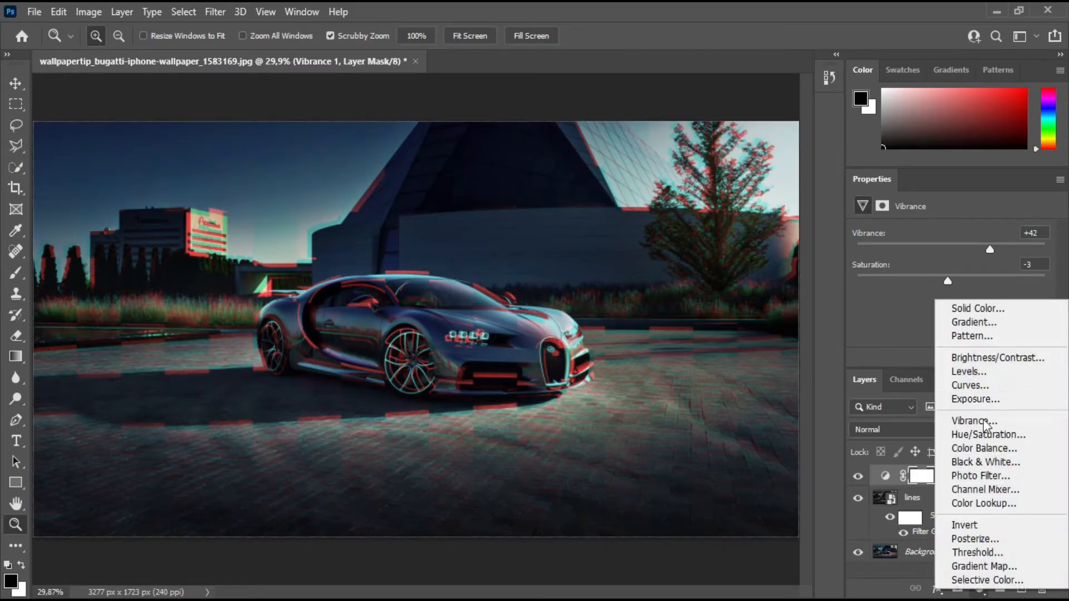
{"action": "left_click", "coordinate": [909, 514]}
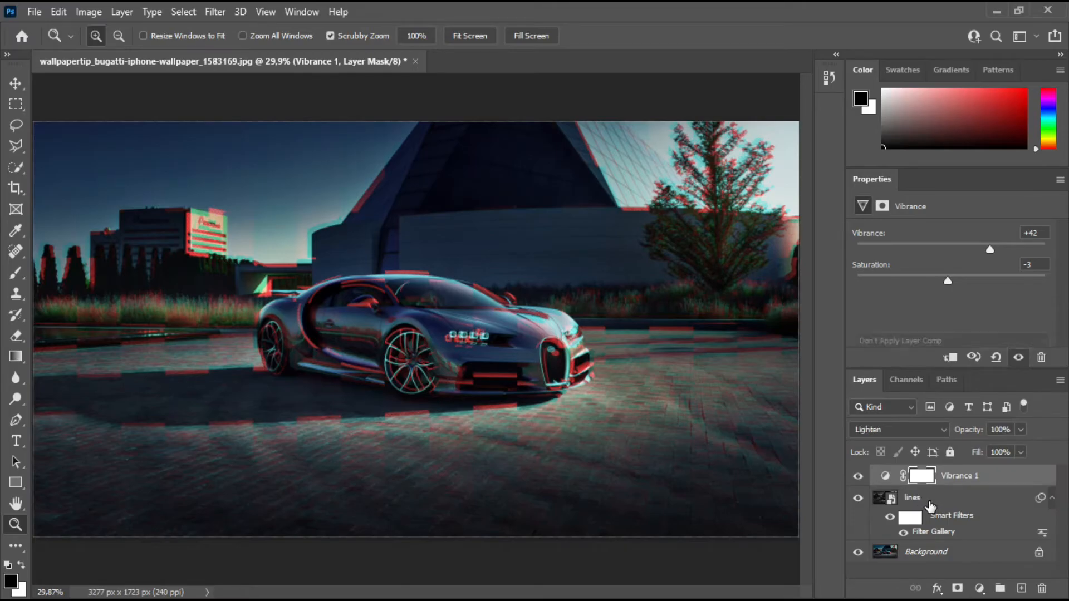
{"action": "left_click", "coordinate": [924, 498]}
{"action": "left_click", "coordinate": [979, 588]}
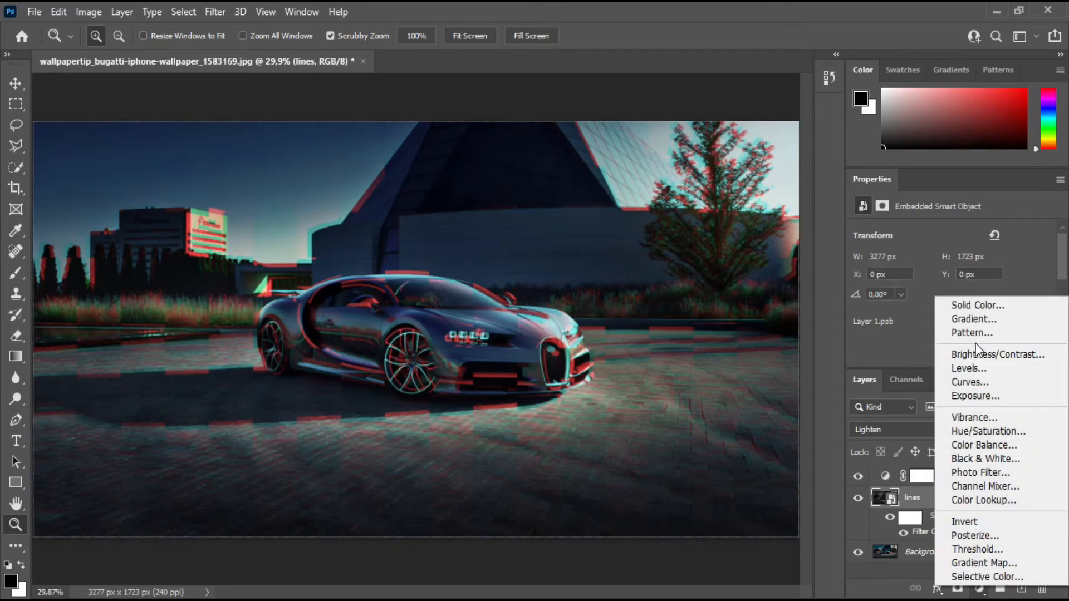
{"action": "left_click", "coordinate": [969, 369]}
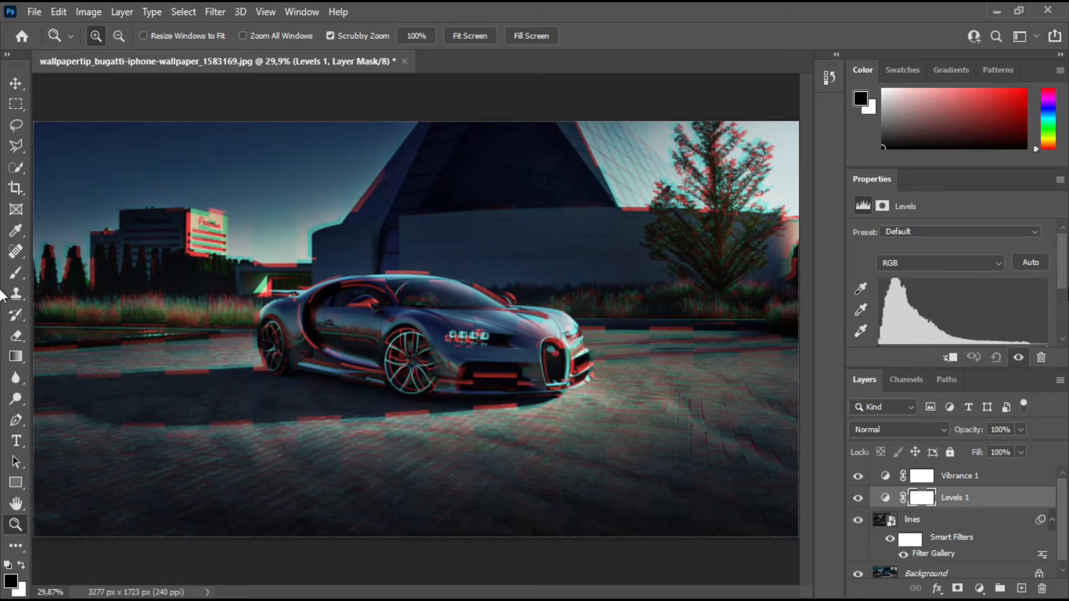
- Set the Levels adjustment's RGB input black point to 12 and white point to 217
{"action": "scroll", "coordinate": [1061, 281], "scroll_direction": "down", "scroll_amount": 1}
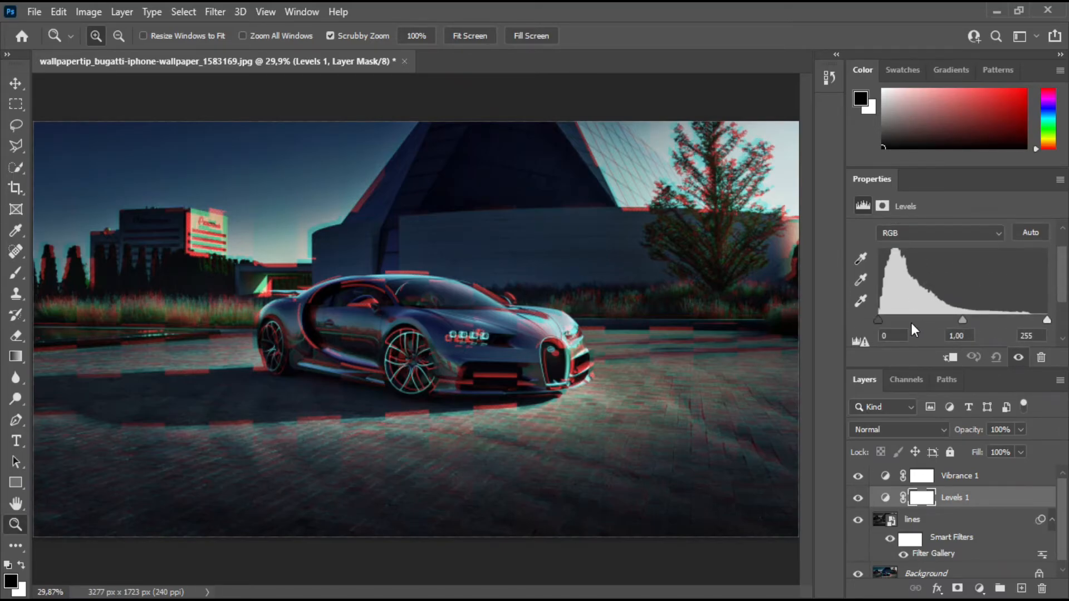
{"action": "left_click_drag", "start_coordinate": [881, 321], "coordinate": [891, 320]}
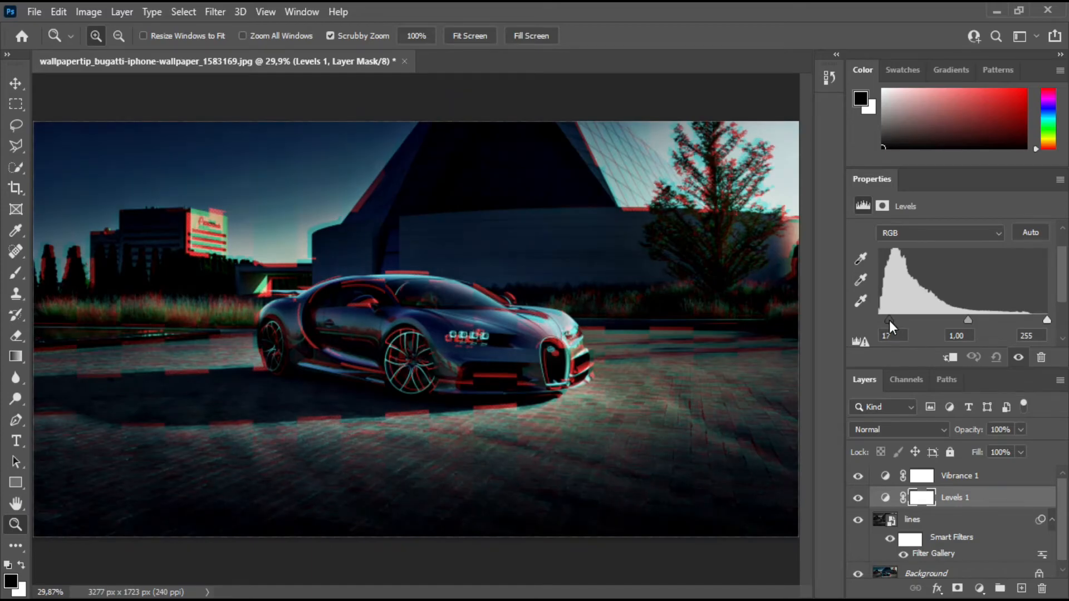
{"action": "left_click_drag", "start_coordinate": [1045, 322], "coordinate": [1022, 325]}
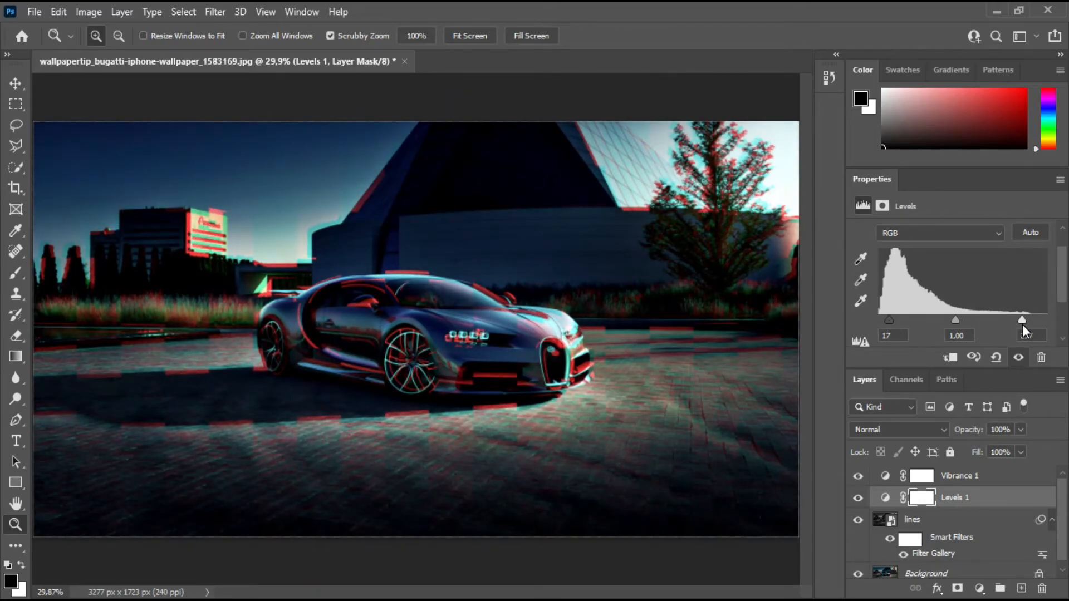
{"action": "left_click_drag", "start_coordinate": [890, 319], "coordinate": [884, 321]}
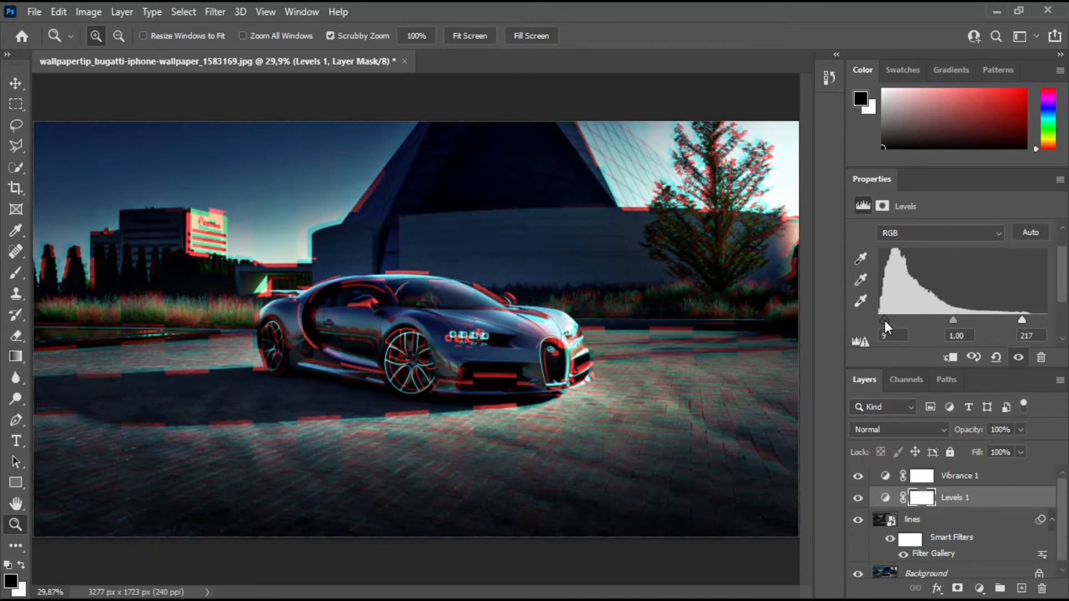
{"action": "left_click_drag", "start_coordinate": [885, 321], "coordinate": [886, 320]}
- Add a Brightness/Contrast adjustment layer above the Levels layer with brightness -16 and contrast 18
{"action": "left_click", "coordinate": [980, 589]}
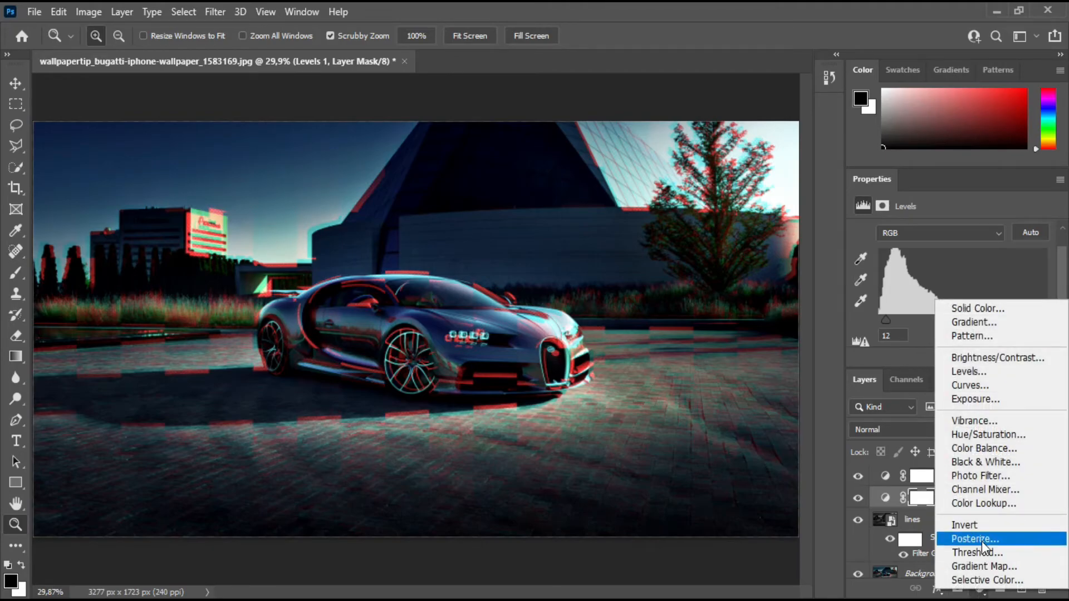
{"action": "left_click", "coordinate": [996, 360]}
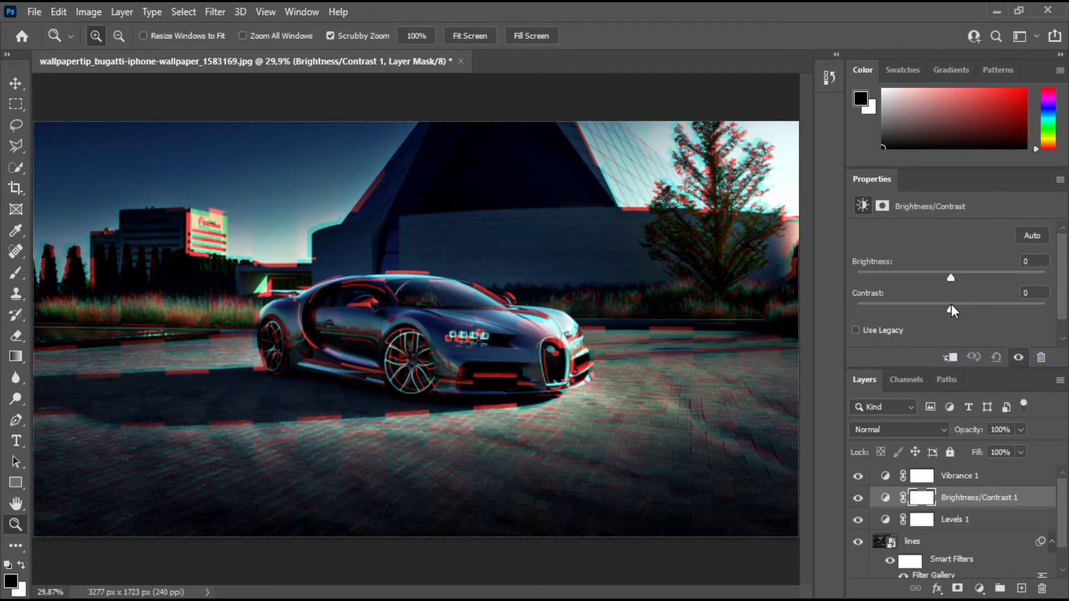
{"action": "left_click_drag", "start_coordinate": [954, 310], "coordinate": [941, 281]}
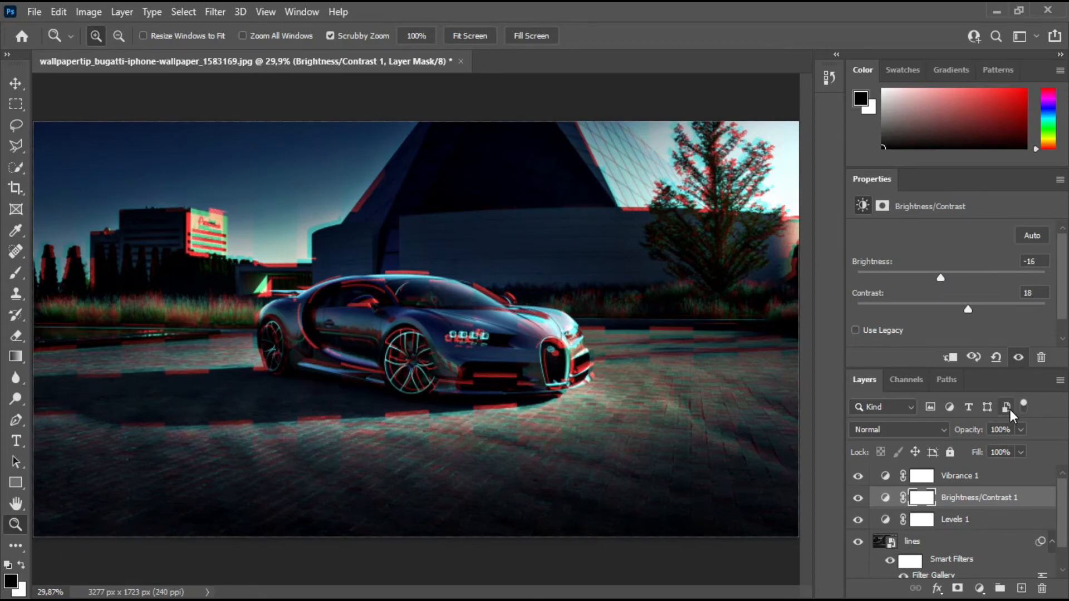
{"action": "left_click", "coordinate": [979, 589]}
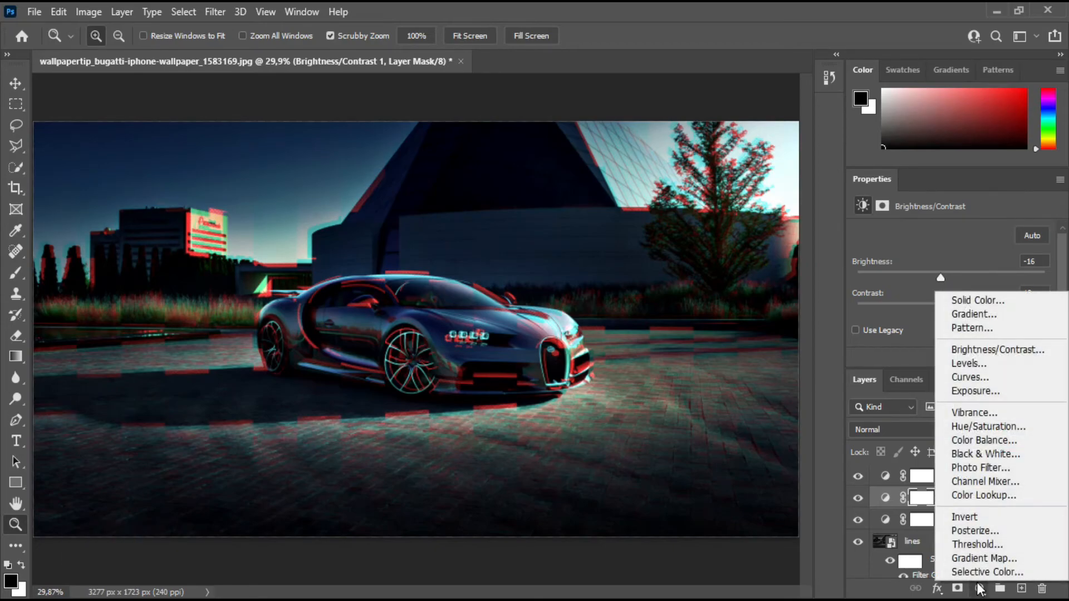
{"action": "left_click", "coordinate": [1009, 455]}
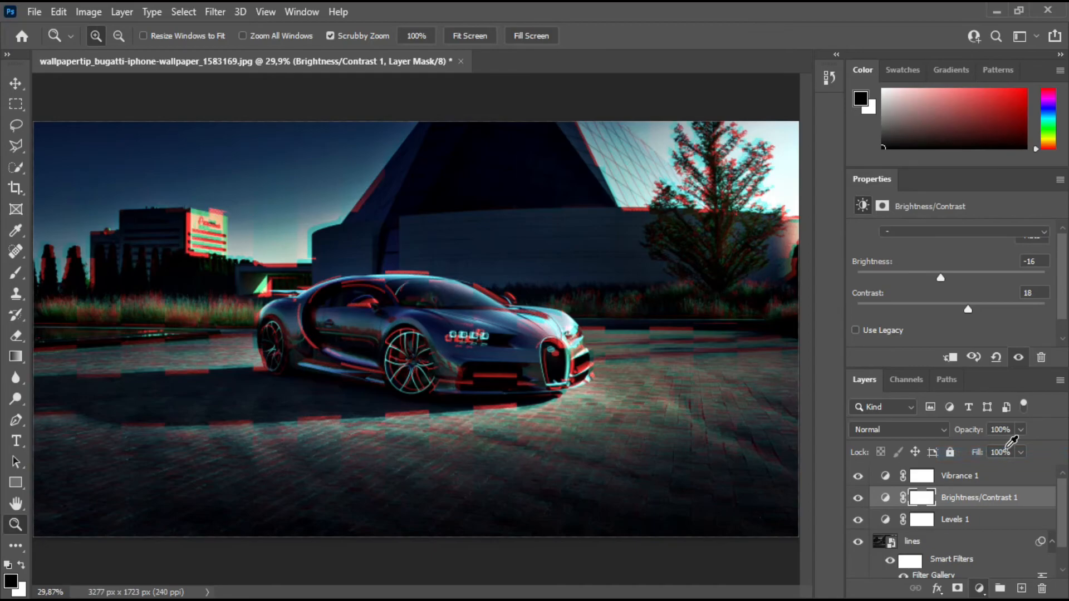
{"action": "left_click_drag", "start_coordinate": [948, 291], "coordinate": [950, 292]}
{"action": "key", "text": "ctrl+z"}
{"action": "key", "text": "Delete"}
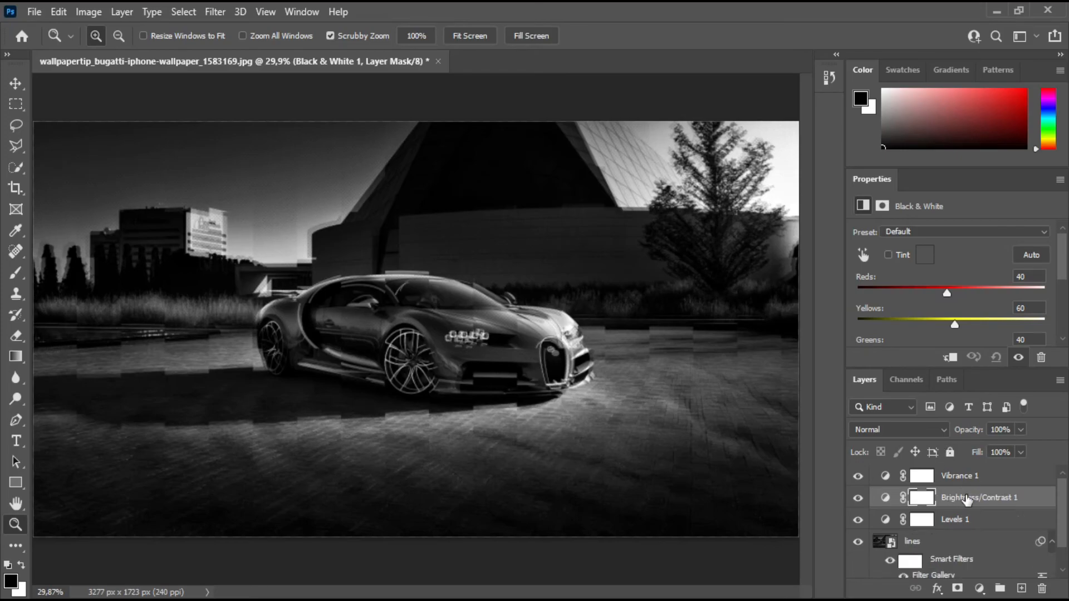
- Add an Exposure adjustment layer above the Brightness/Contrast layer with exposure +1.00, offset 0 and gamma correction 0.87
{"action": "left_click", "coordinate": [979, 588]}
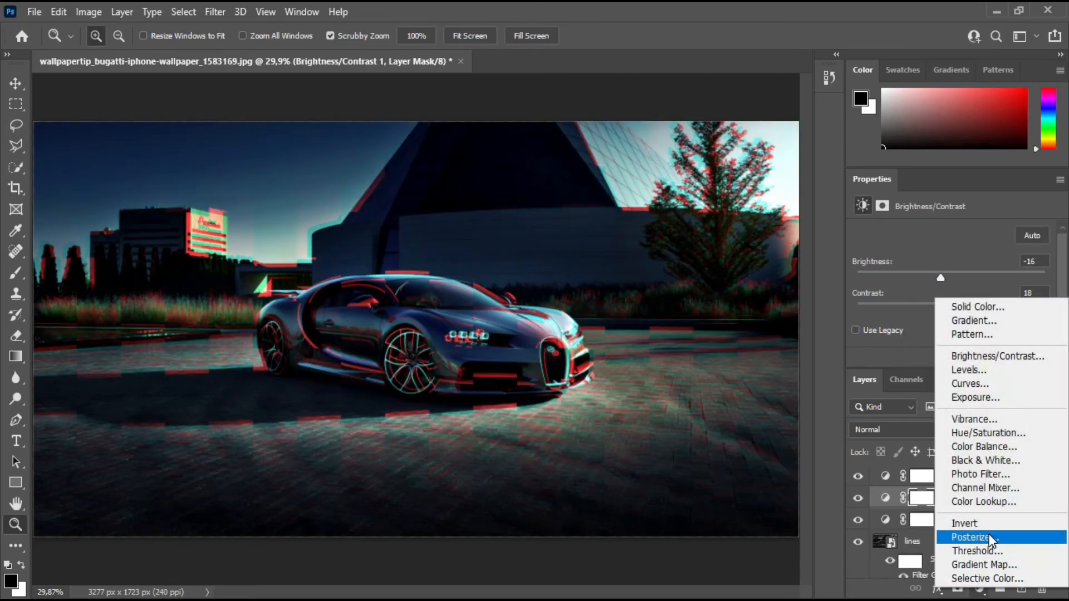
{"action": "left_click", "coordinate": [971, 399]}
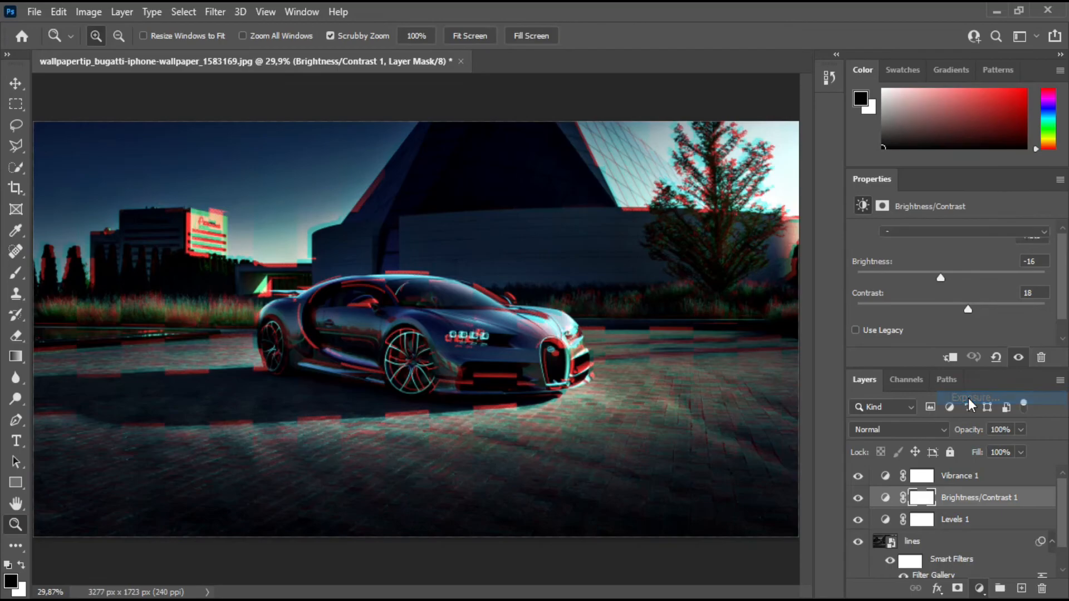
{"action": "left_click_drag", "start_coordinate": [962, 275], "coordinate": [950, 312]}
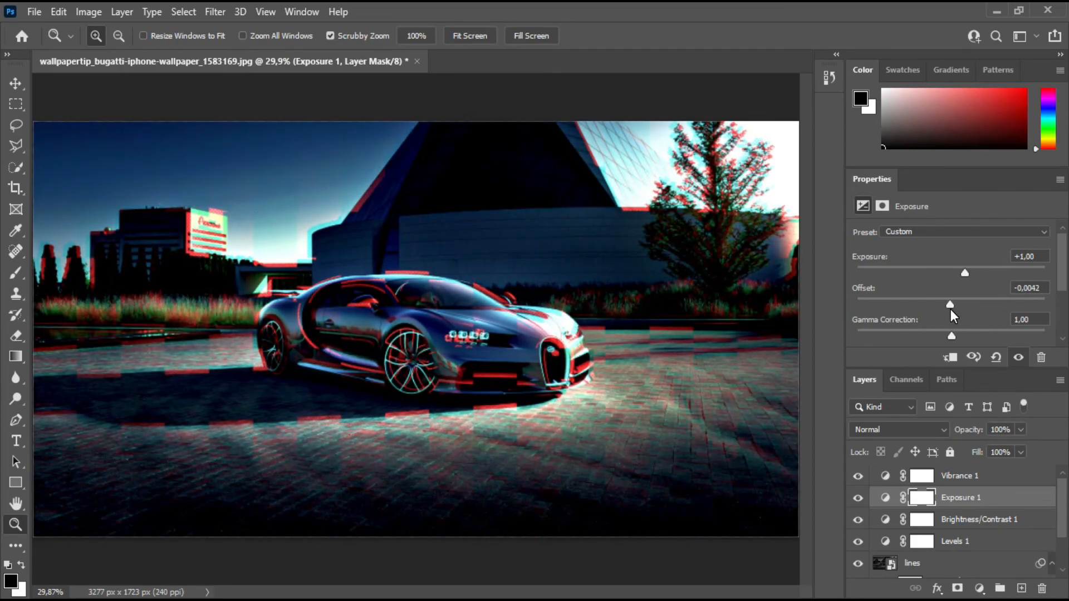
{"action": "left_click_drag", "start_coordinate": [950, 309], "coordinate": [951, 309]}
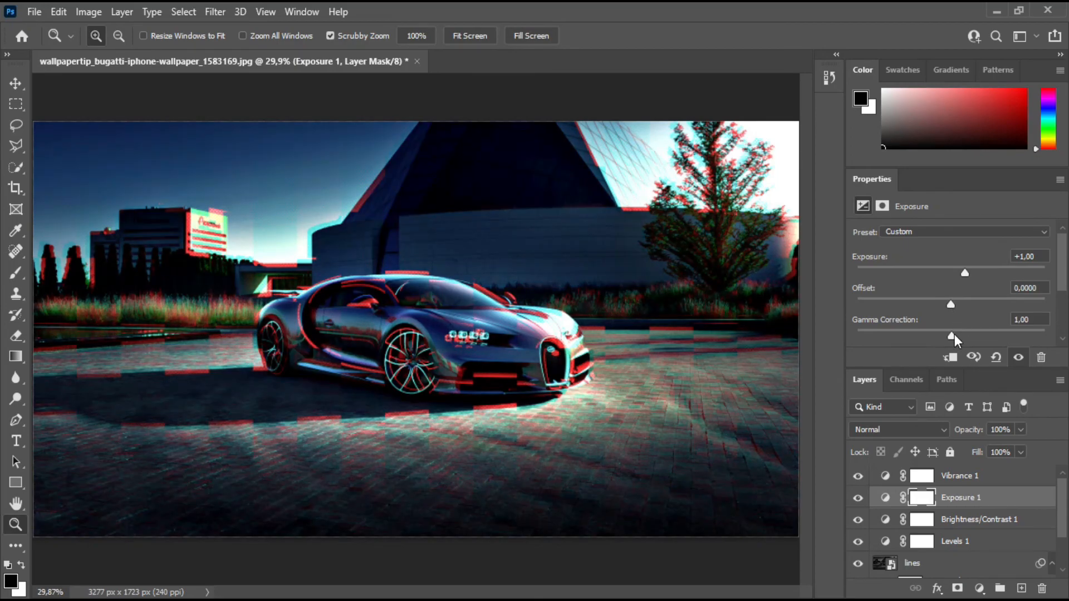
{"action": "left_click_drag", "start_coordinate": [953, 332], "coordinate": [961, 337]}
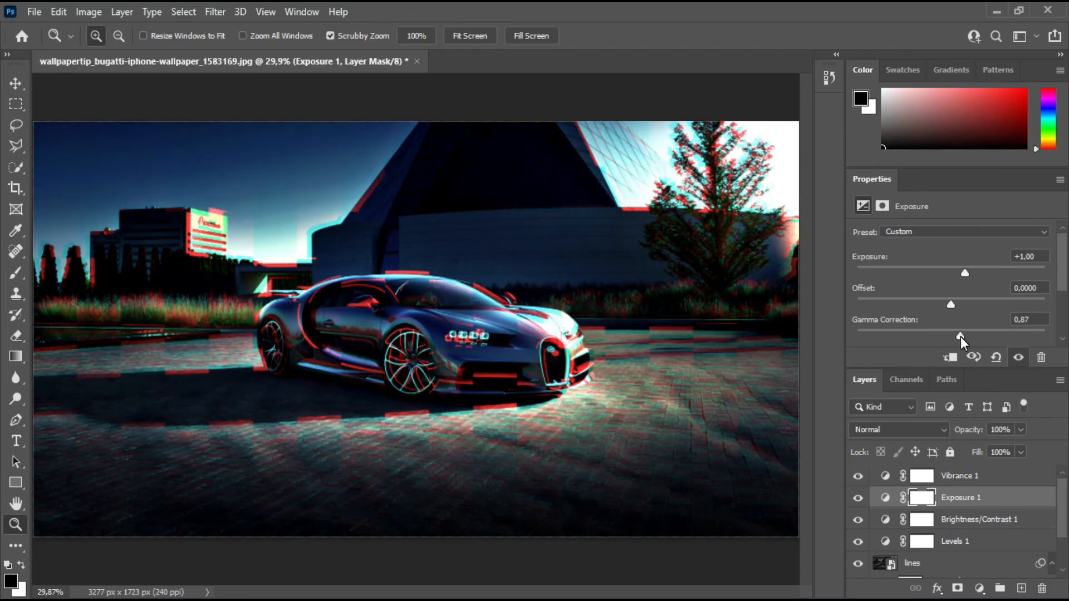